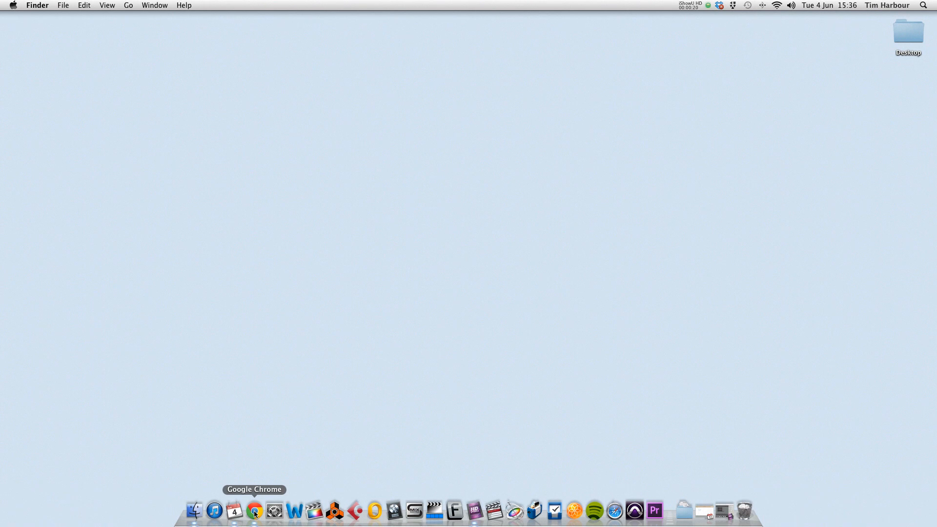
pyautogui.click(255, 511)
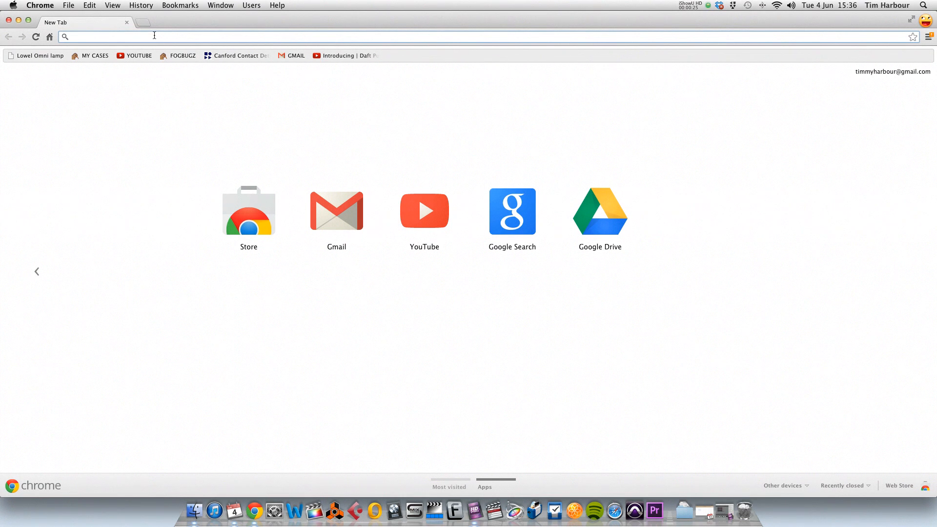
pyautogui.write('www.focusrite.com')
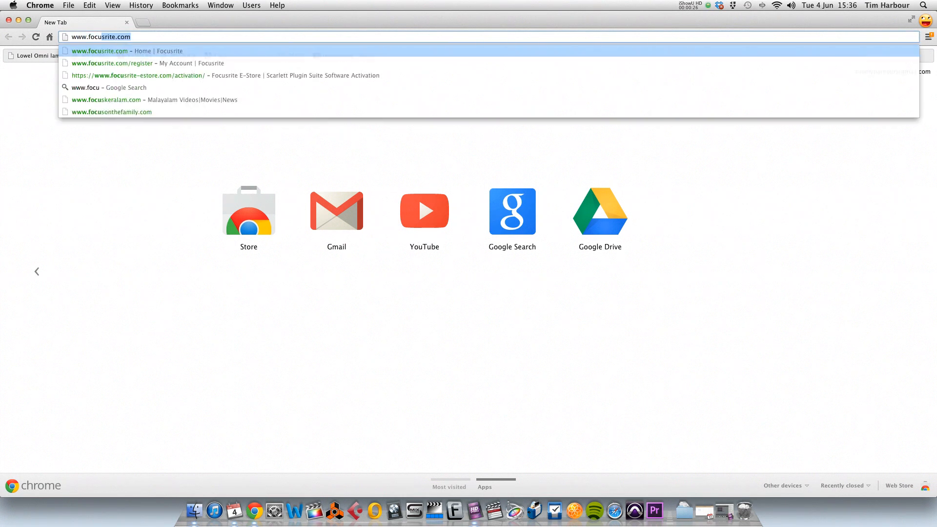
pyautogui.write('/register')
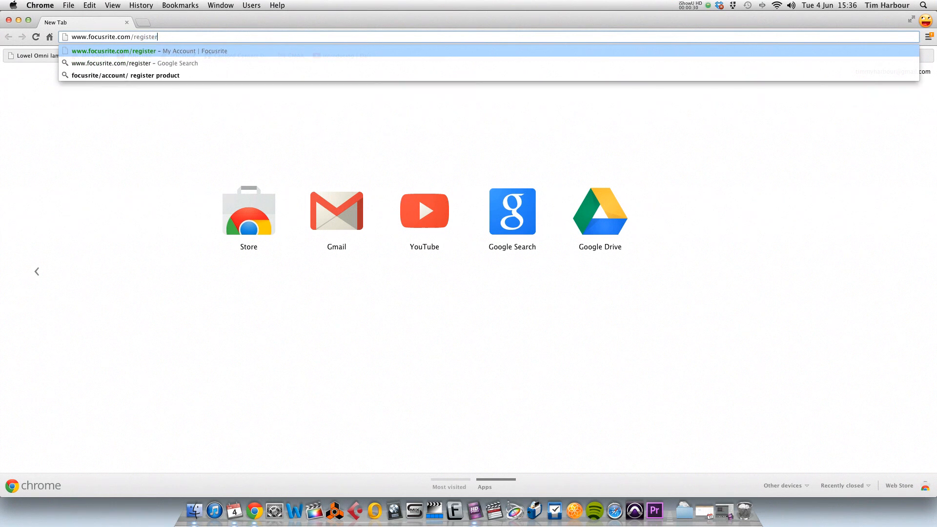
pyautogui.press('Return')
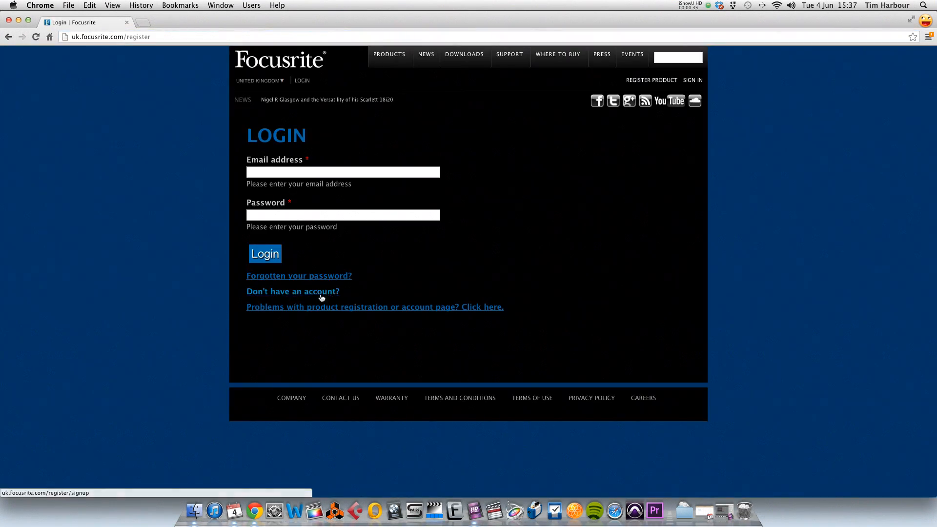
pyautogui.click(317, 293)
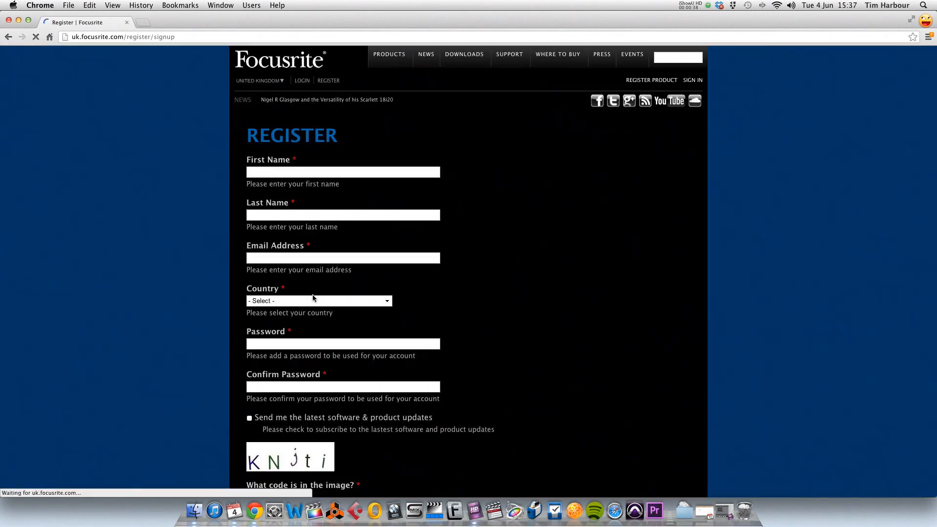
# Fill in the user's first name, last name and e-mail, and choose United Kingdom as country.
pyautogui.click(301, 174)
pyautogui.press('Tab')
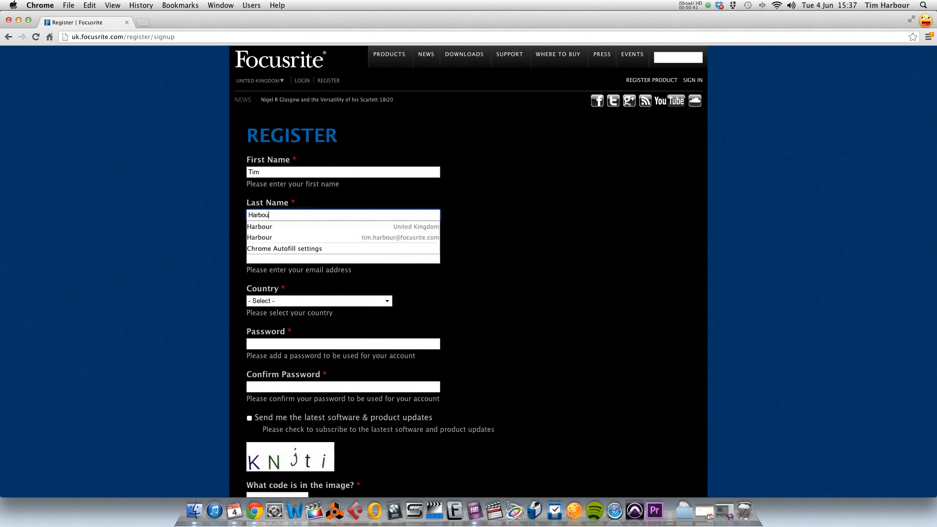
pyautogui.press('Tab')
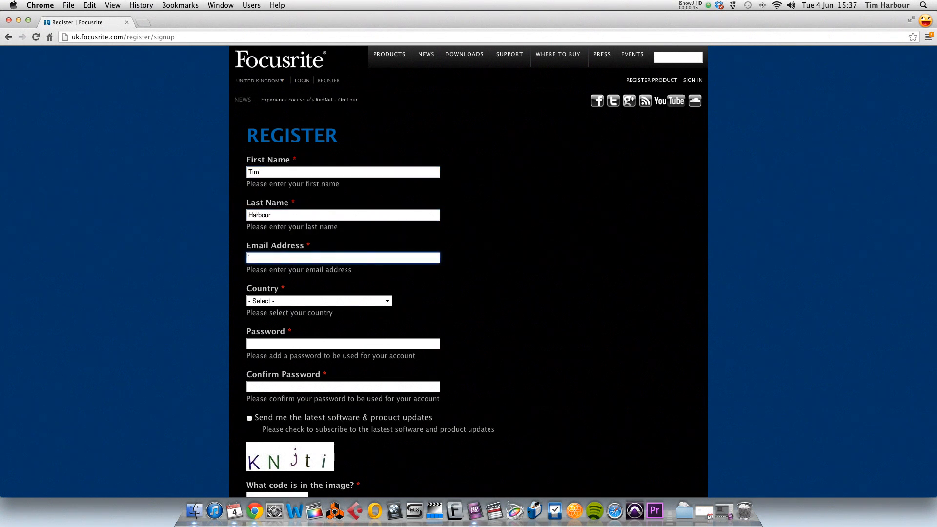
pyautogui.press('Tab')
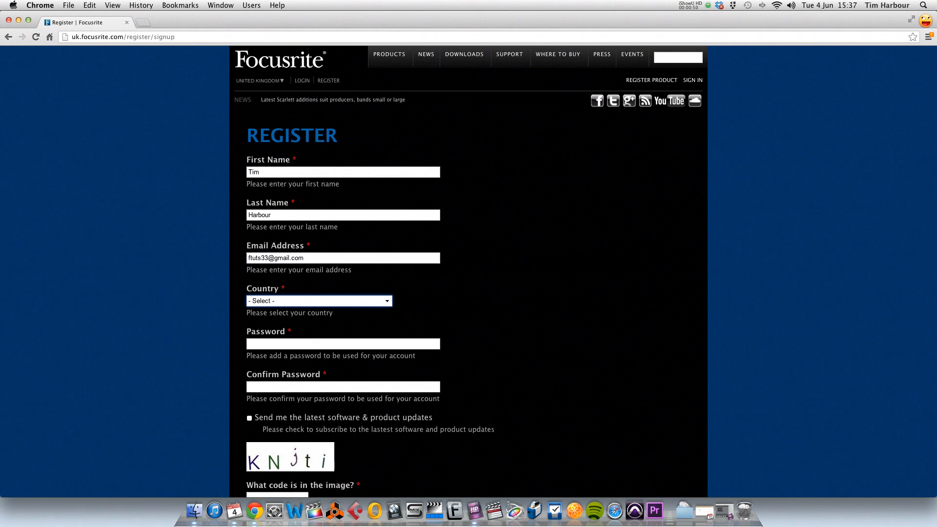
pyautogui.scroll(-3, 292, 171)
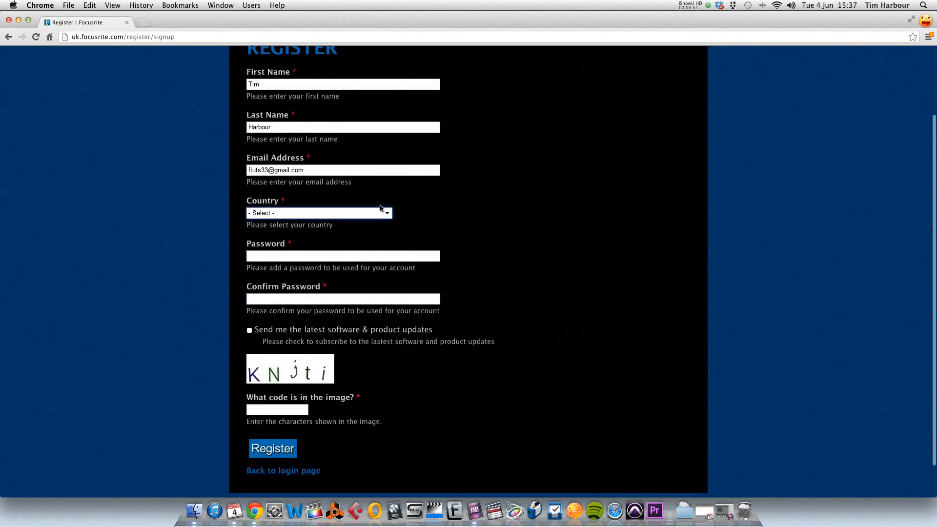
pyautogui.click(383, 213)
pyautogui.scroll(-15, 355, 297)
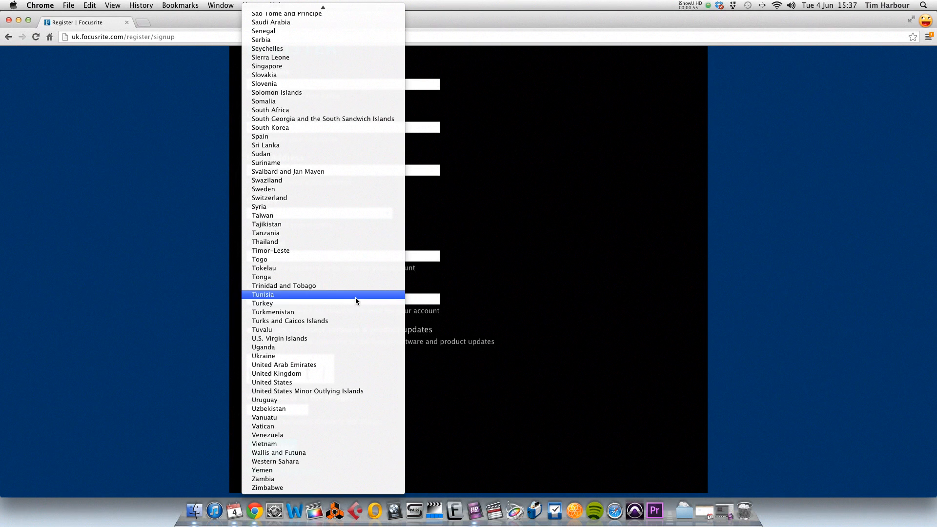
pyautogui.click(341, 373)
# Enter and confirm the account password, type the image code, and submit the registration.
pyautogui.click(313, 257)
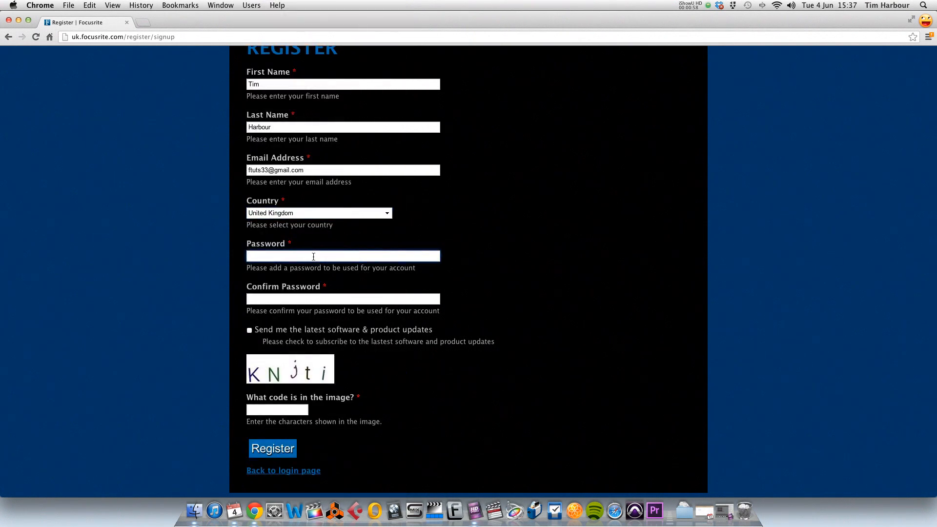
pyautogui.write('••••••••')
pyautogui.click(305, 300)
pyautogui.write('•••••••••')
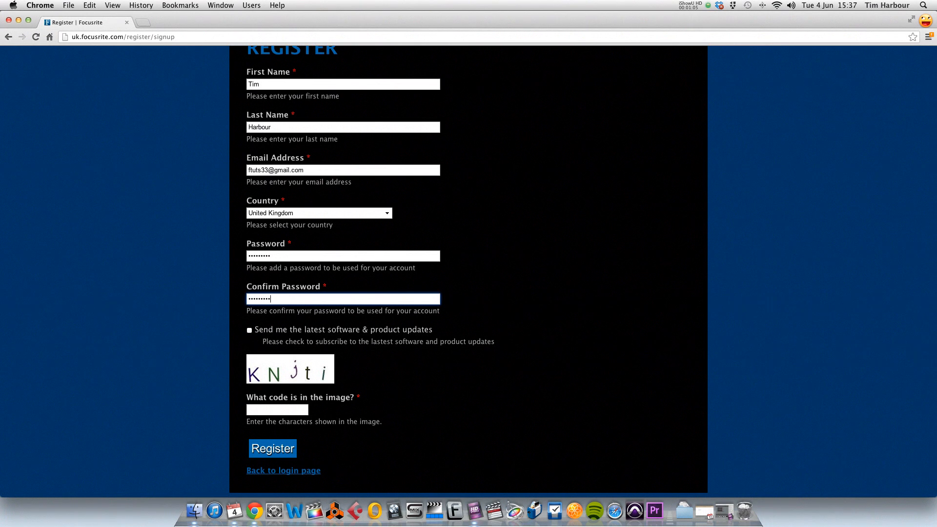
pyautogui.click(288, 409)
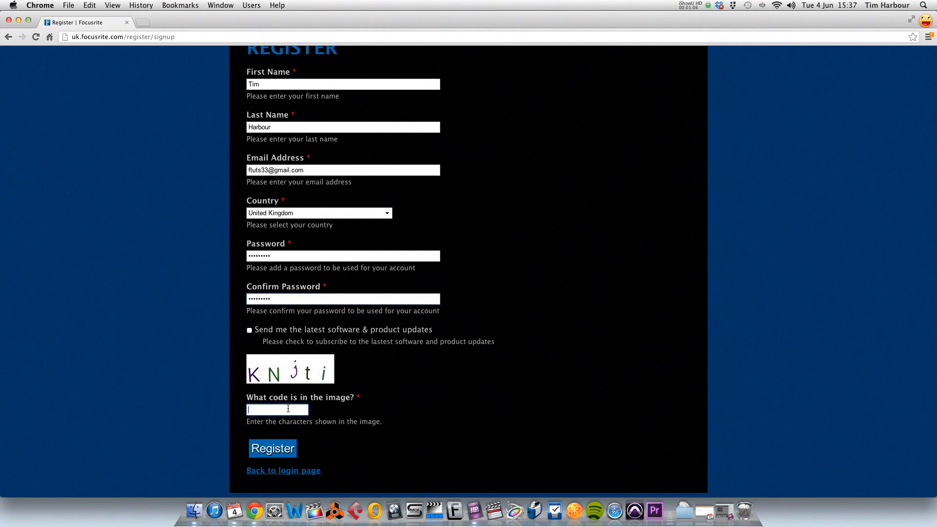
pyautogui.write('KNjti')
pyautogui.click(277, 450)
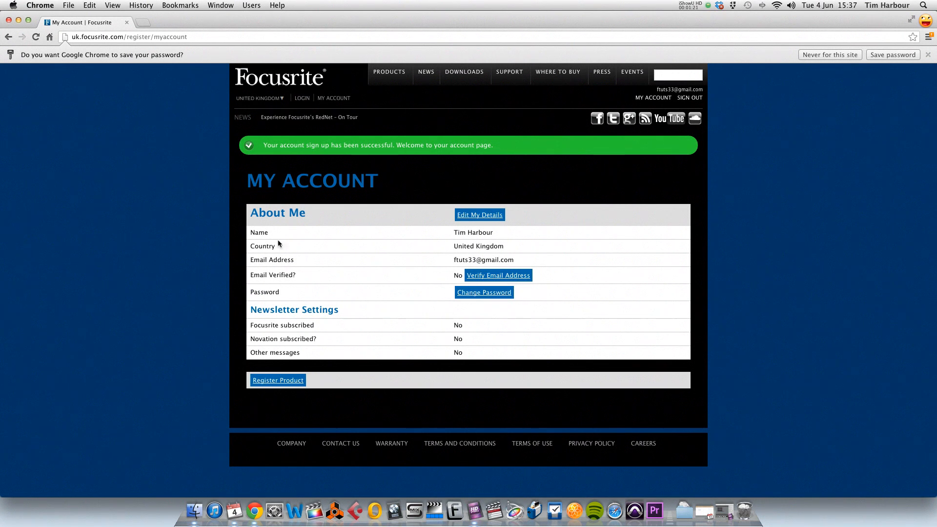
# Request a verification e-mail using the Verify Email Address button on My Account.
pyautogui.click(476, 279)
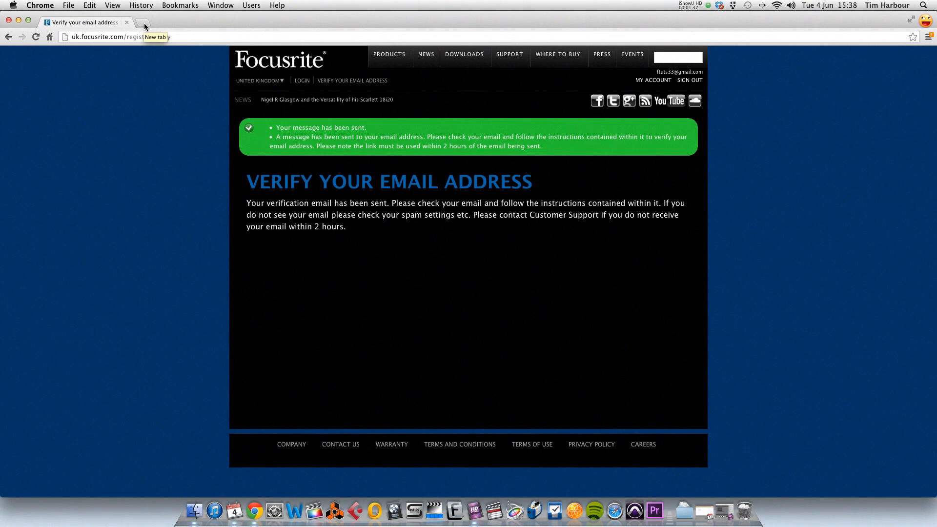
pyautogui.click(145, 22)
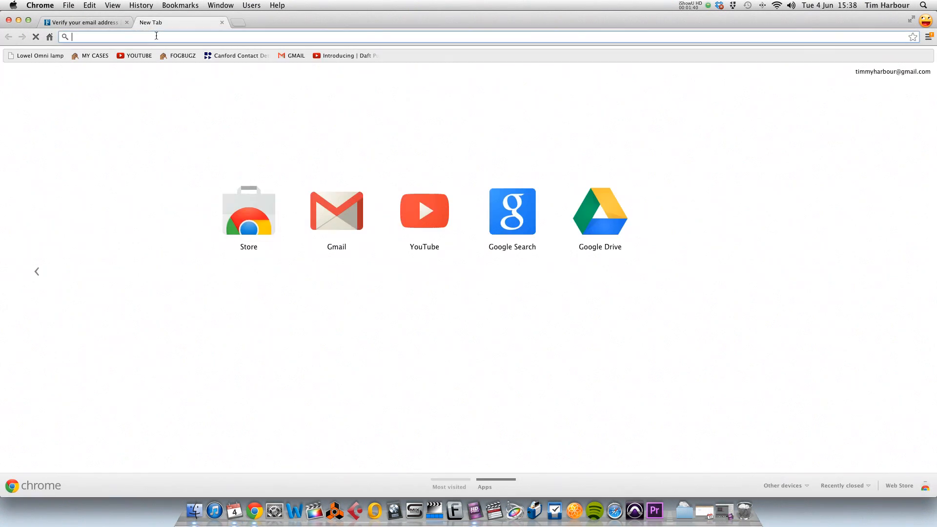
pyautogui.write('www.')
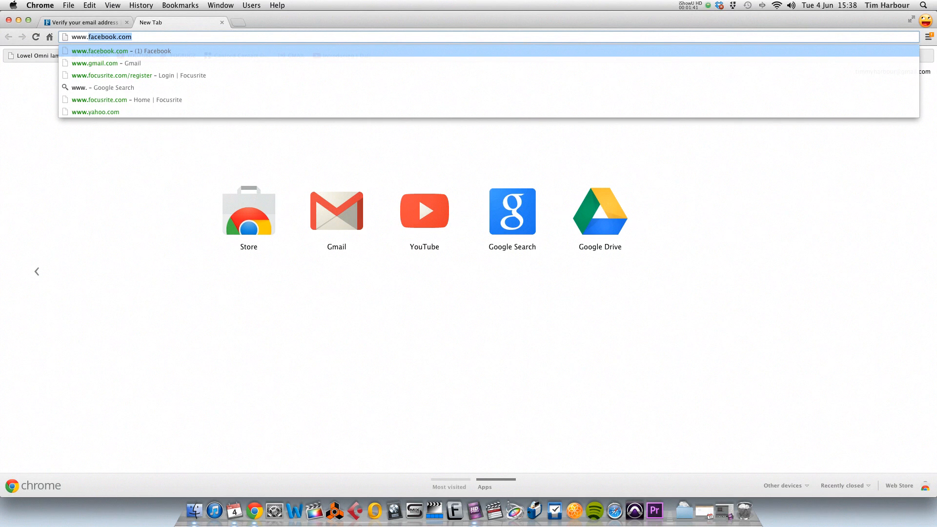
pyautogui.write('gmail.com')
pyautogui.press('Return')
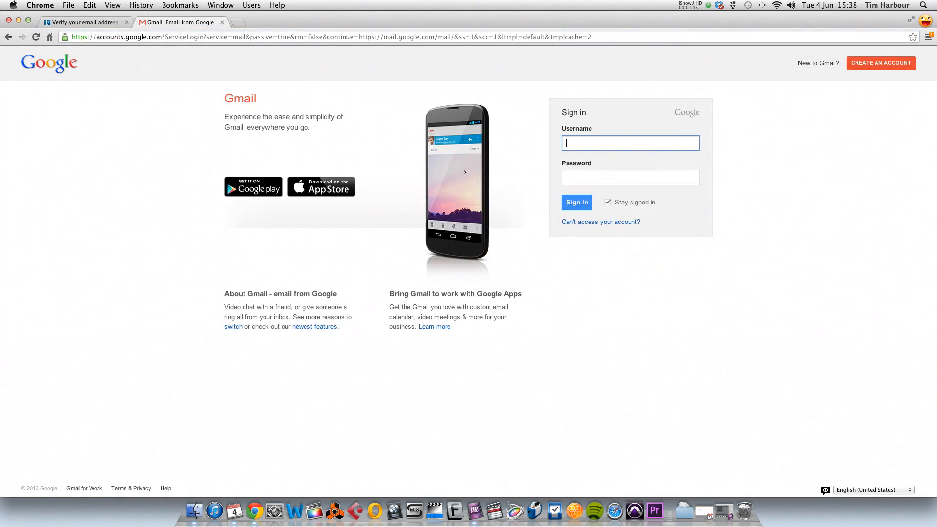
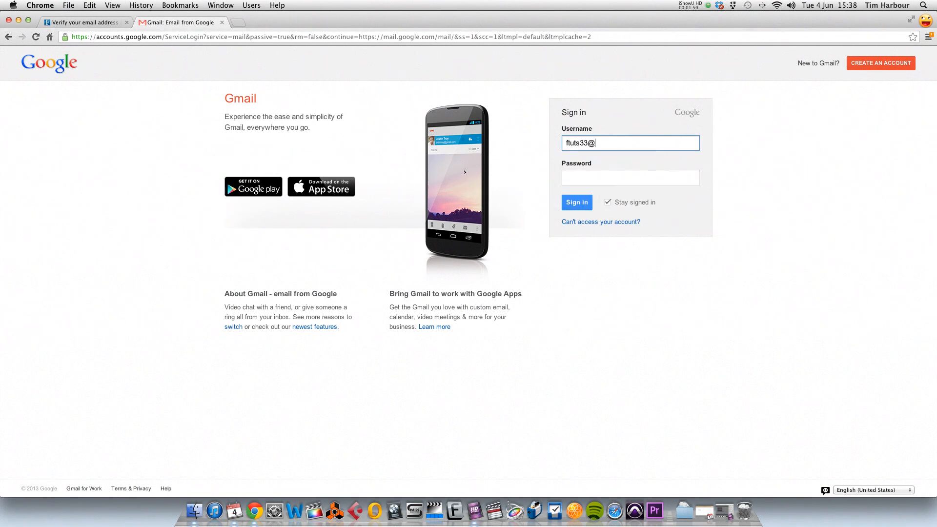
pyautogui.press('Tab')
pyautogui.write('•••••••')
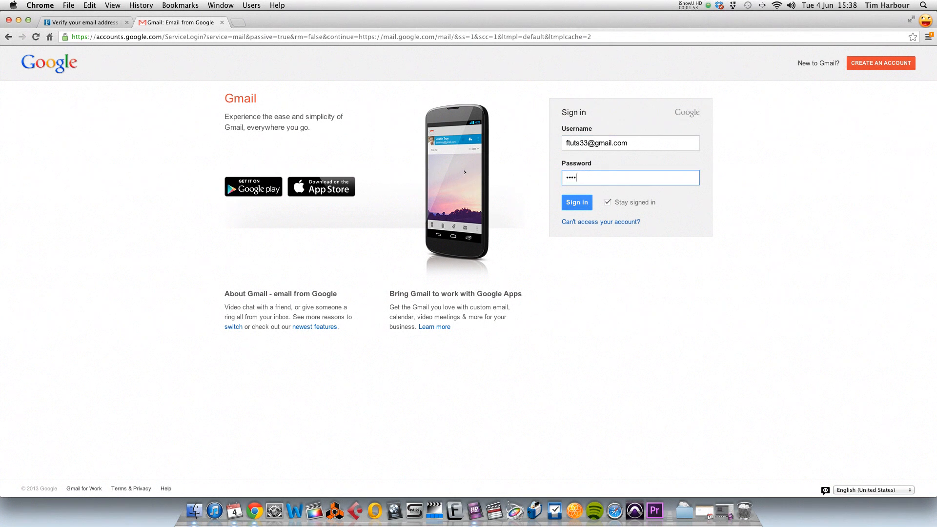
pyautogui.press('Return')
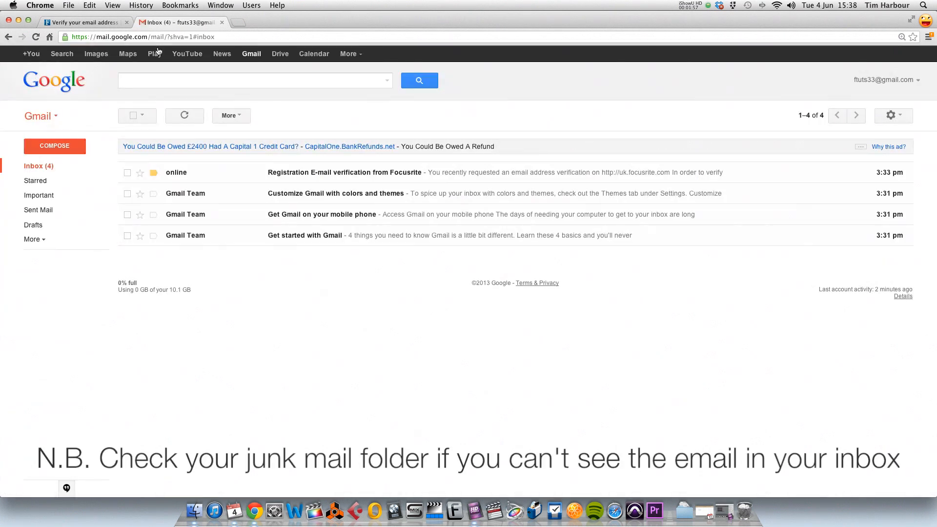
# Open Focusrite's Registration E-mail verification message and follow its verification link.
pyautogui.click(183, 175)
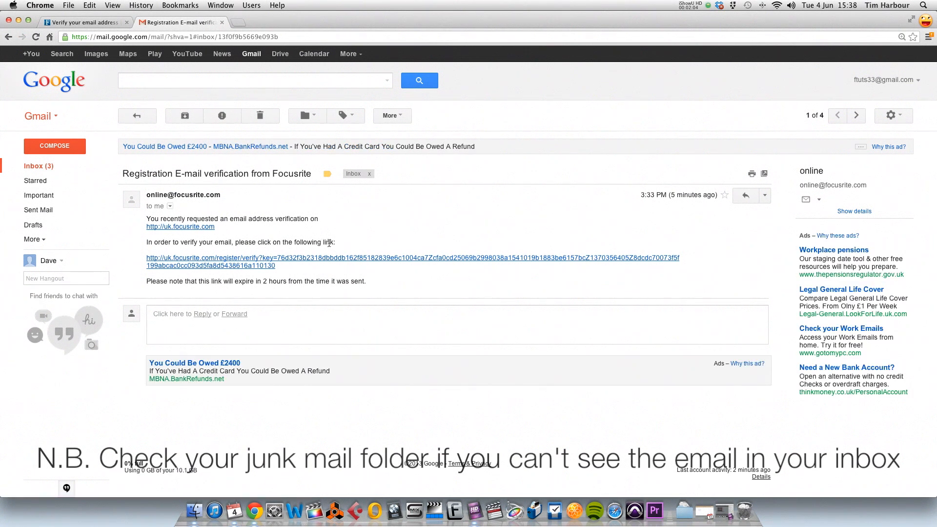
pyautogui.click(229, 260)
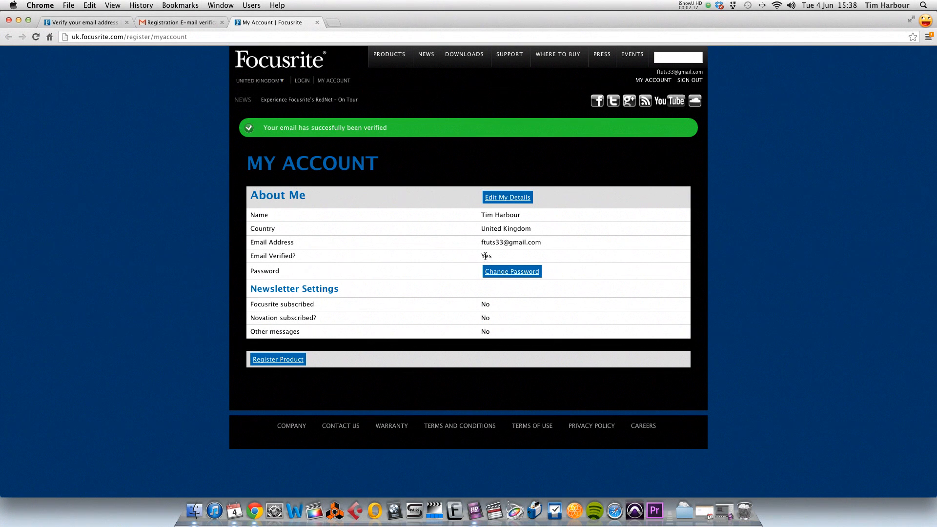
# On the product registration page, pick Forte from the Product list and submit with Get My Stuff.
pyautogui.click(267, 361)
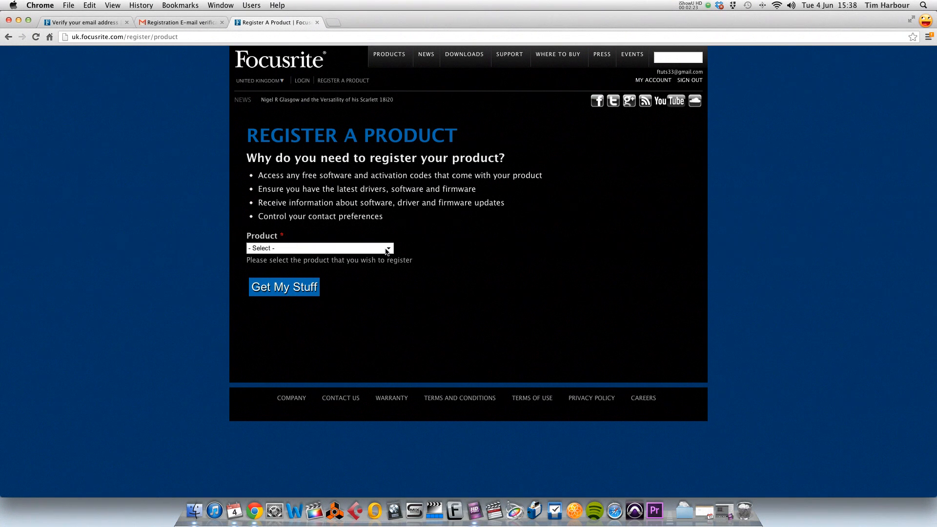
pyautogui.click(386, 252)
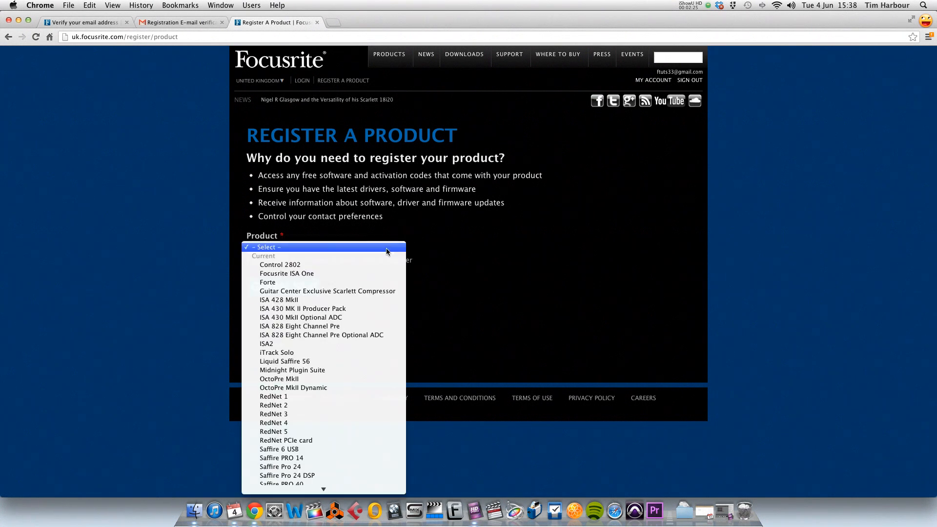
pyautogui.click(377, 282)
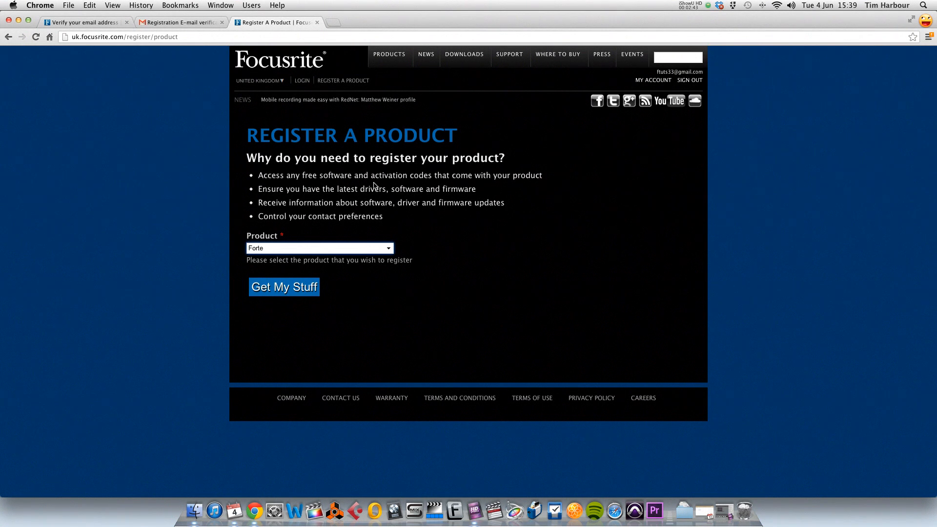
pyautogui.click(287, 289)
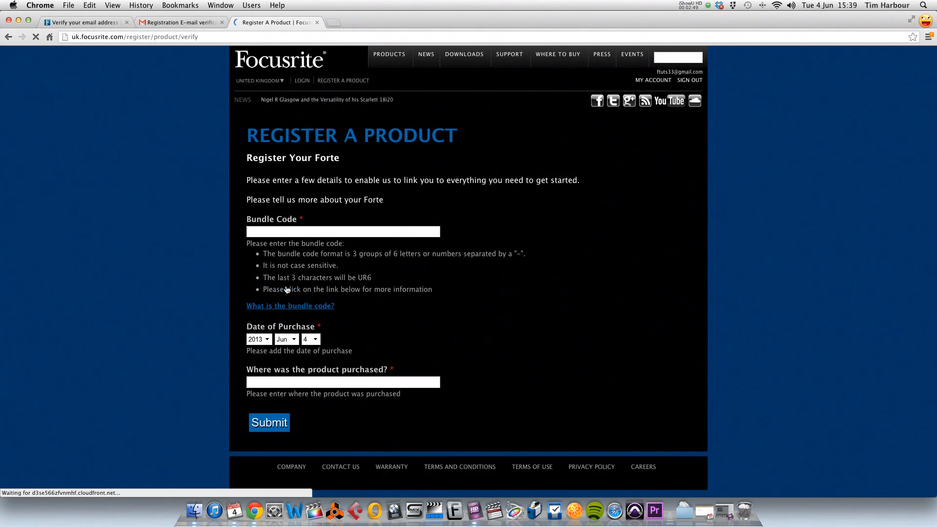
# Enter the Forte bundle code, keep purchase date 2013 Jun 4, enter 'Store' as place, and submit.
pyautogui.click(299, 232)
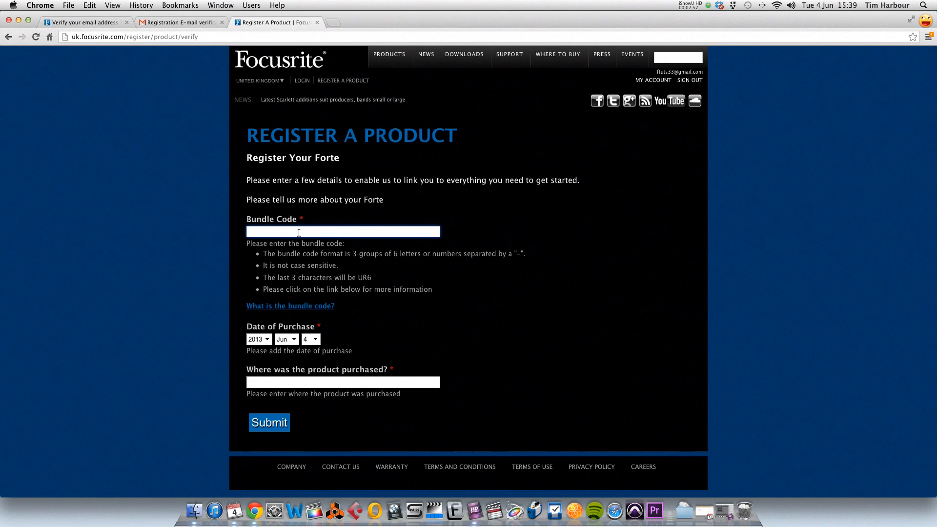
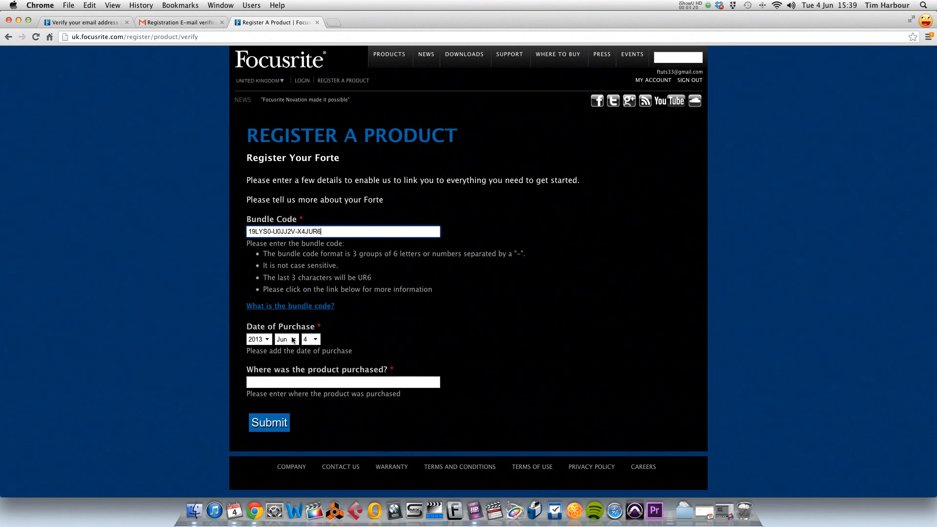
pyautogui.click(264, 339)
pyautogui.click(259, 339)
pyautogui.click(288, 338)
pyautogui.click(288, 339)
pyautogui.click(311, 339)
pyautogui.click(311, 339)
pyautogui.click(304, 384)
pyautogui.write('Store')
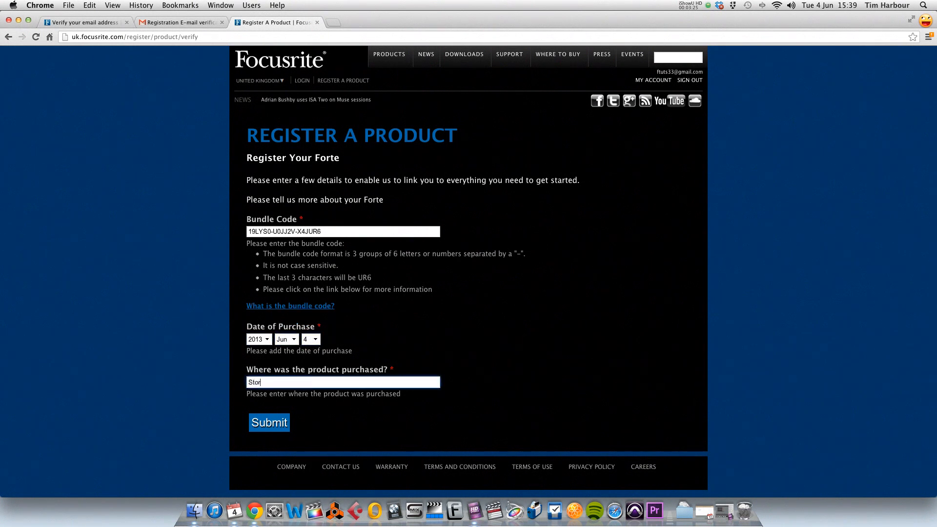
pyautogui.click(269, 423)
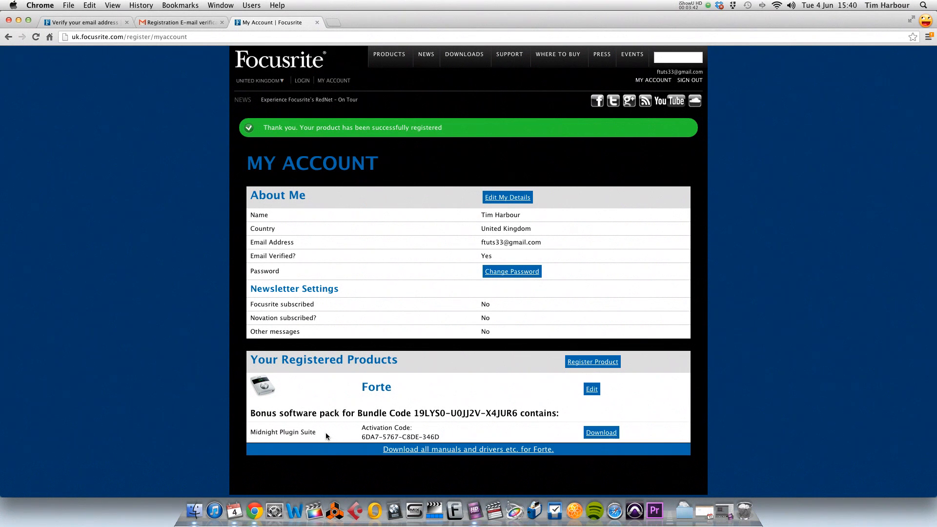
pyautogui.moveTo(361, 437); pyautogui.dragTo(445, 436)
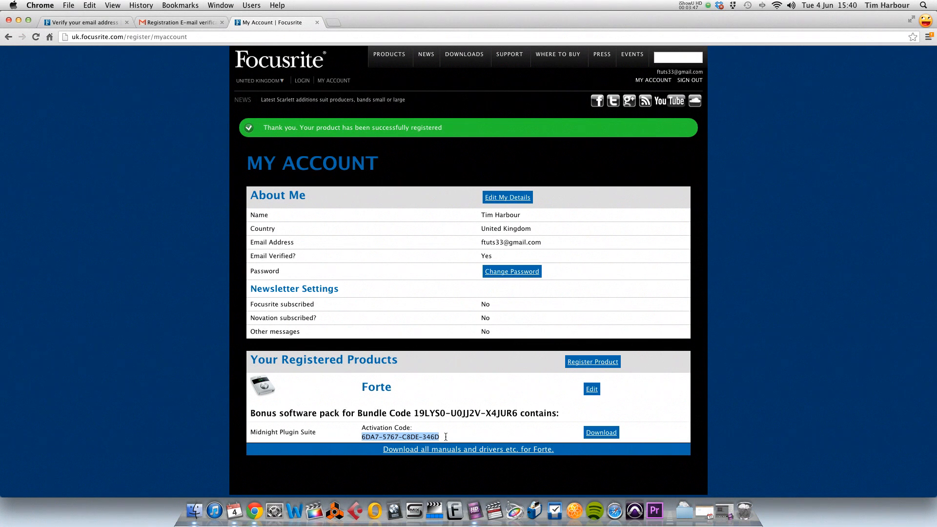
pyautogui.click(447, 439)
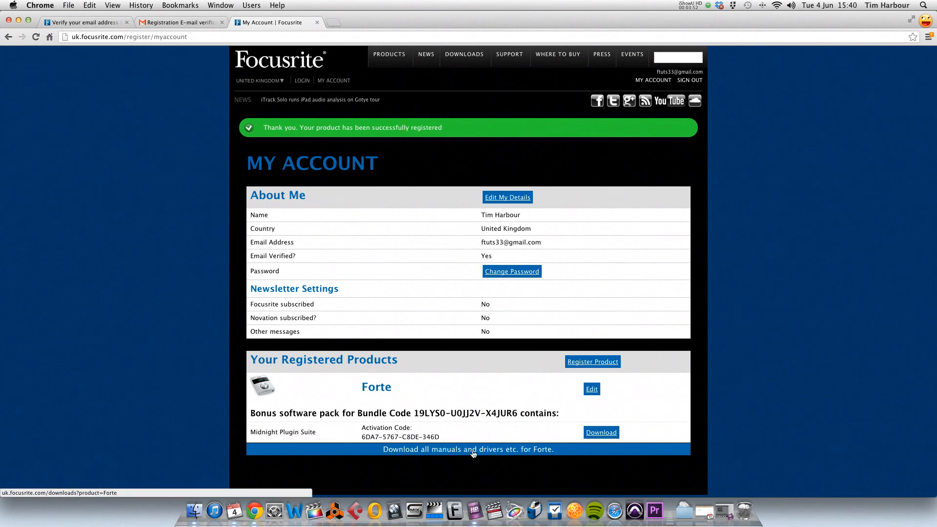
pyautogui.click(450, 449)
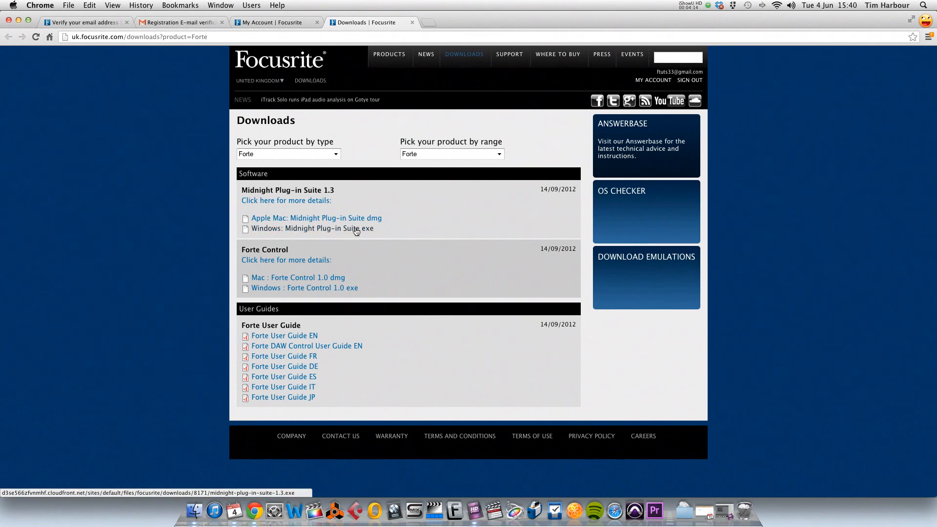
# Download the Apple Mac Midnight Plug-in Suite and Forte Control dmg files, then bring up Finder.
pyautogui.click(326, 218)
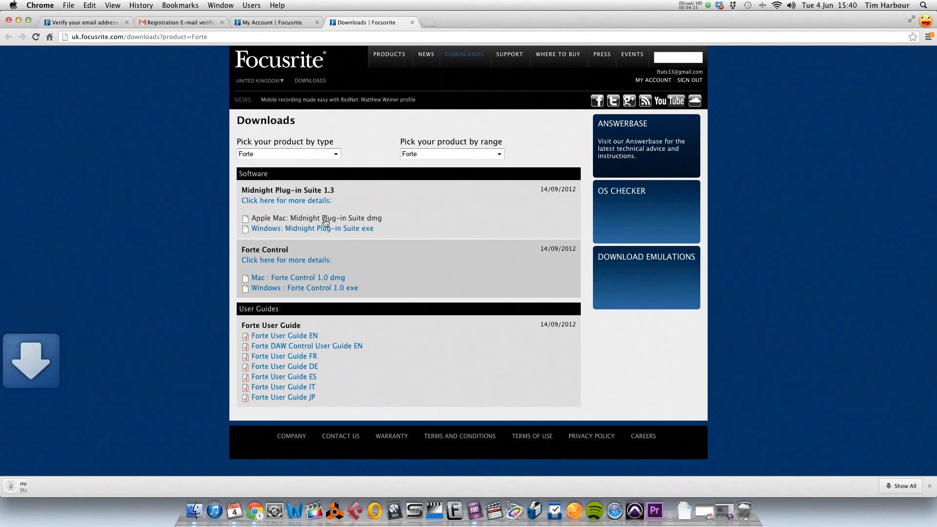
pyautogui.click(315, 279)
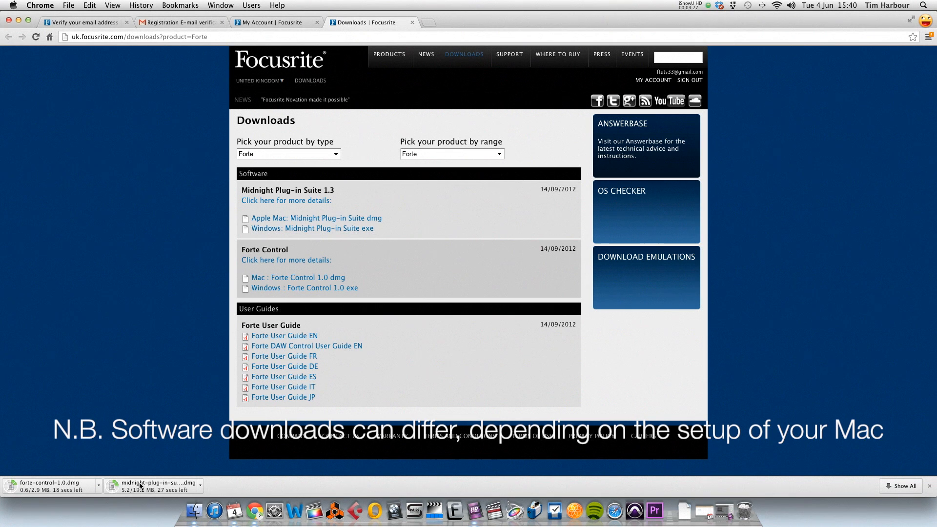
pyautogui.click(194, 511)
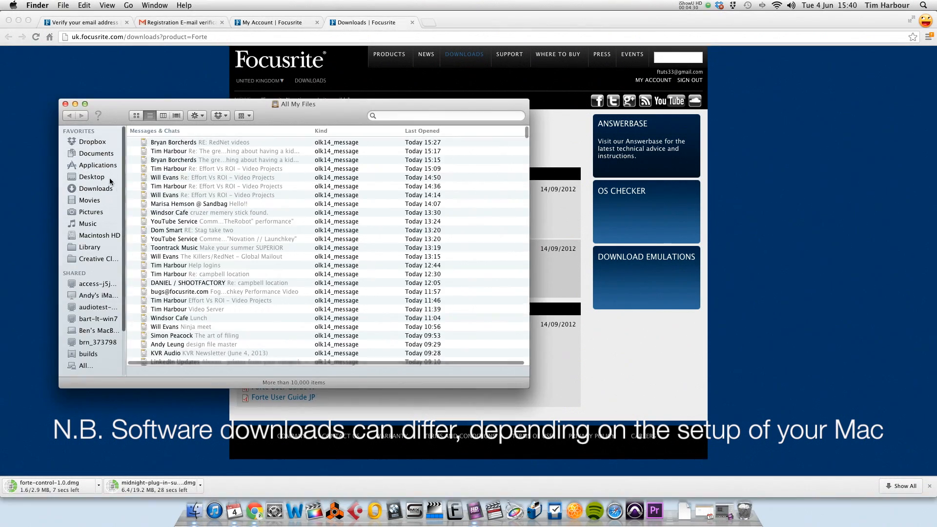
# Check the two downloaded disk images in the Downloads folder, then close the Finder window.
pyautogui.click(97, 190)
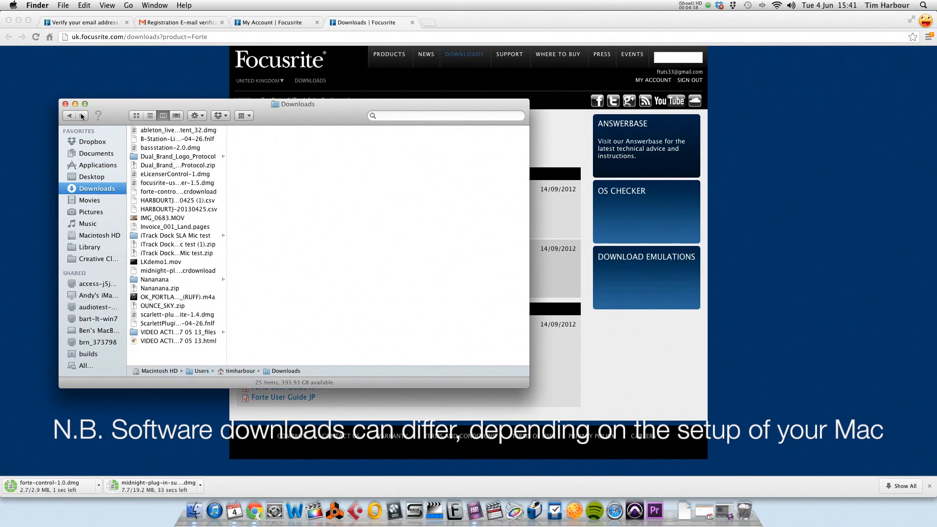
pyautogui.click(65, 104)
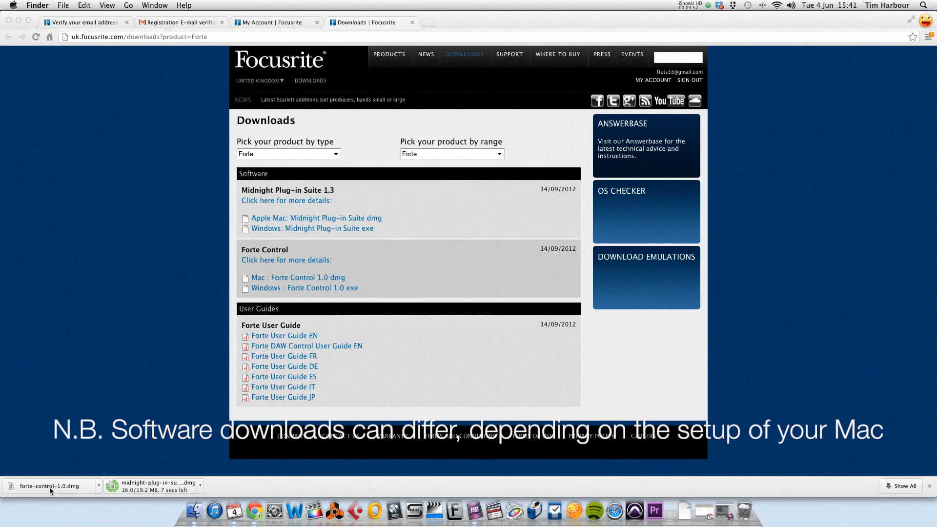
# Open the downloaded Midnight Plug-in Suite disk image and launch Install Midnight.pkg.
pyautogui.click(138, 487)
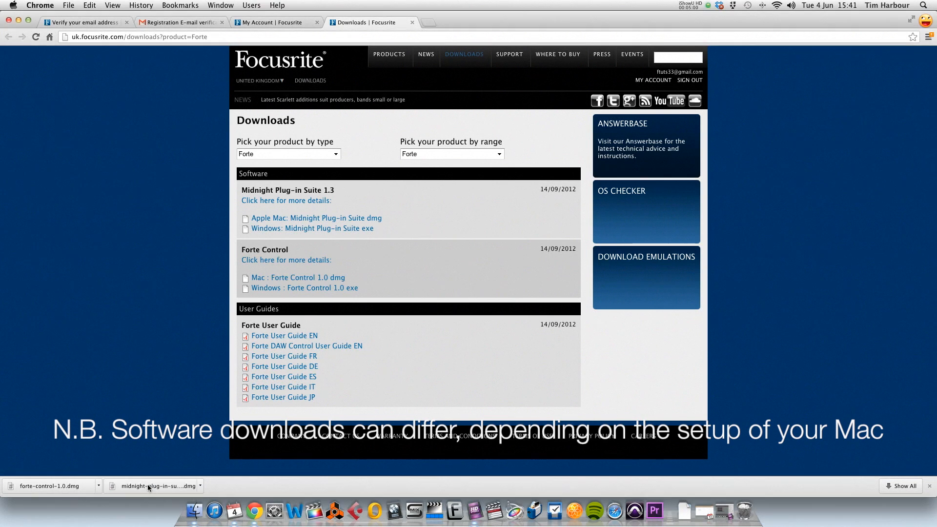
pyautogui.click(19, 20)
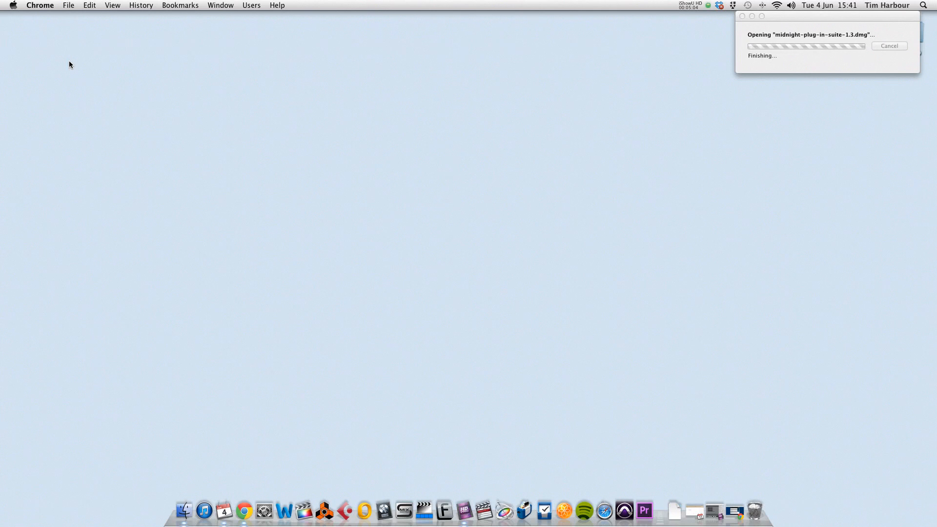
pyautogui.moveTo(436, 192); pyautogui.dragTo(413, 157)
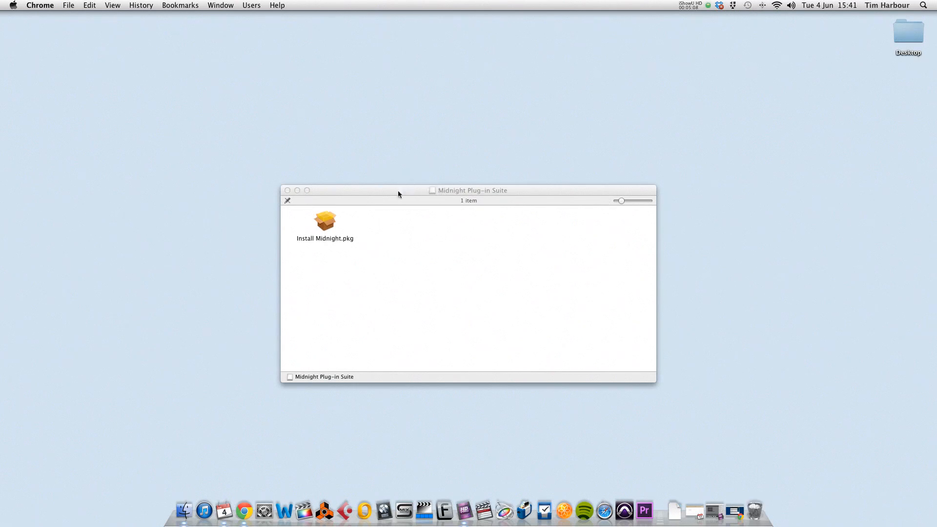
pyautogui.doubleClick(326, 222)
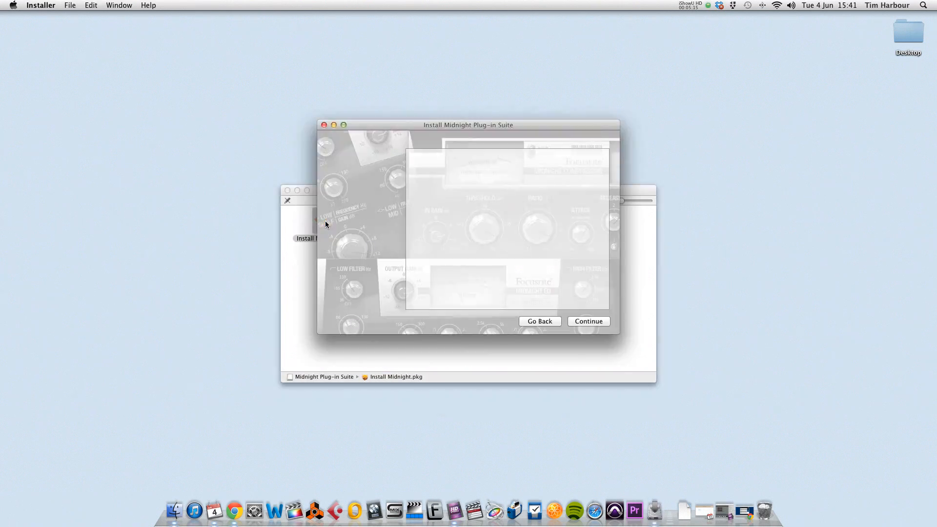
# Accept the certificate warning and license agreement, continuing through the installer to Install.
pyautogui.click(572, 192)
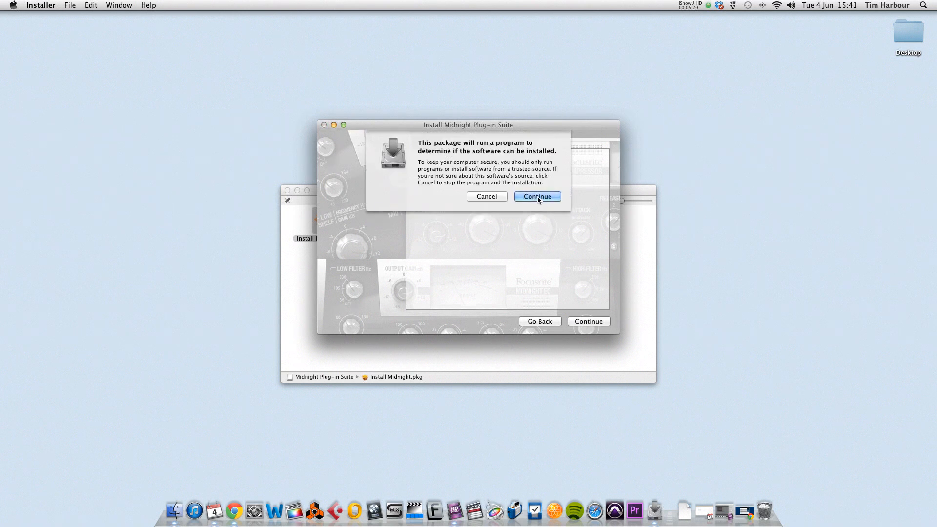
pyautogui.click(537, 197)
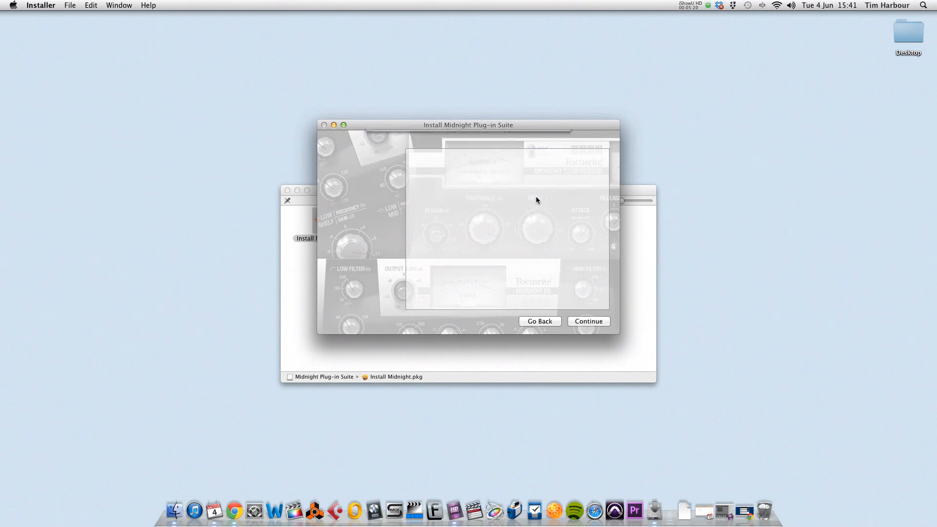
pyautogui.click(587, 321)
pyautogui.click(587, 322)
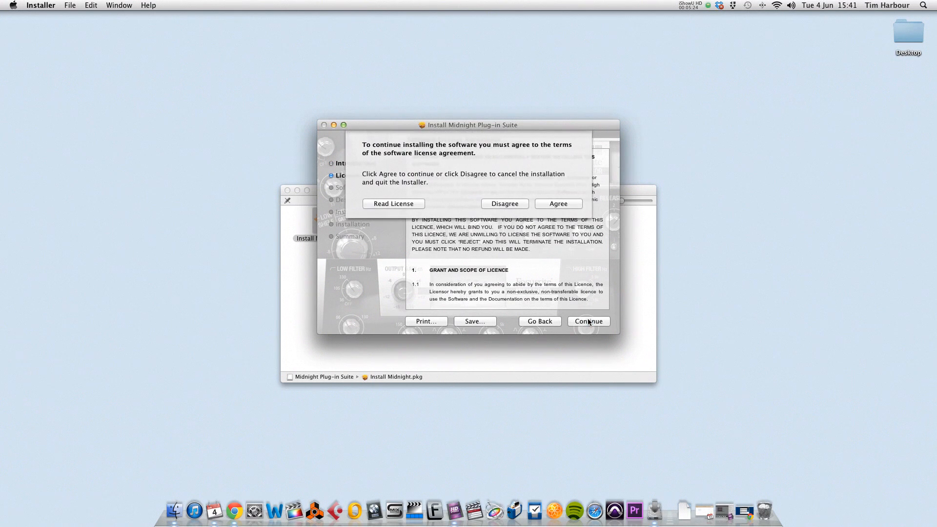
pyautogui.click(559, 204)
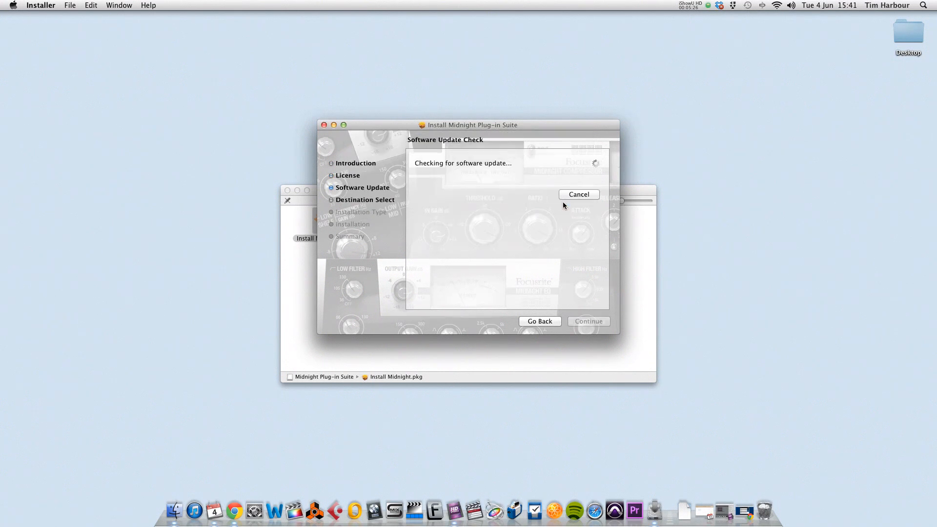
pyautogui.click(592, 324)
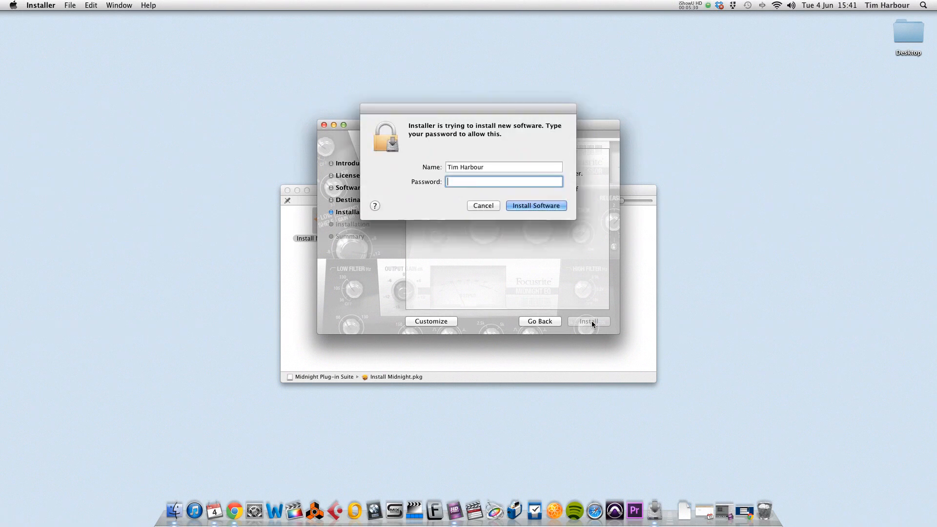
# Authorise the installation with the administrator password, retrying after a rejection, then close the installer.
pyautogui.write('********')
pyautogui.press('Return')
pyautogui.press('BackSpace')
pyautogui.write('************')
pyautogui.press('Return')
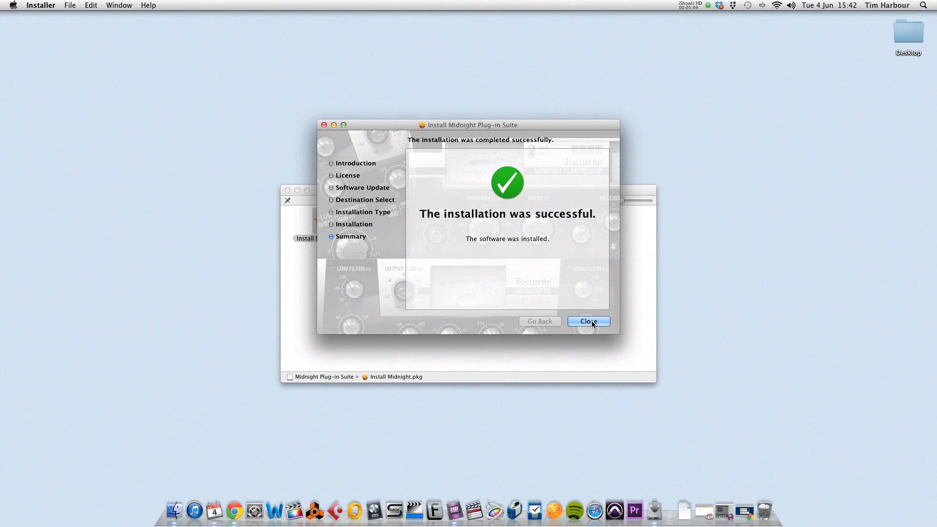
pyautogui.click(591, 322)
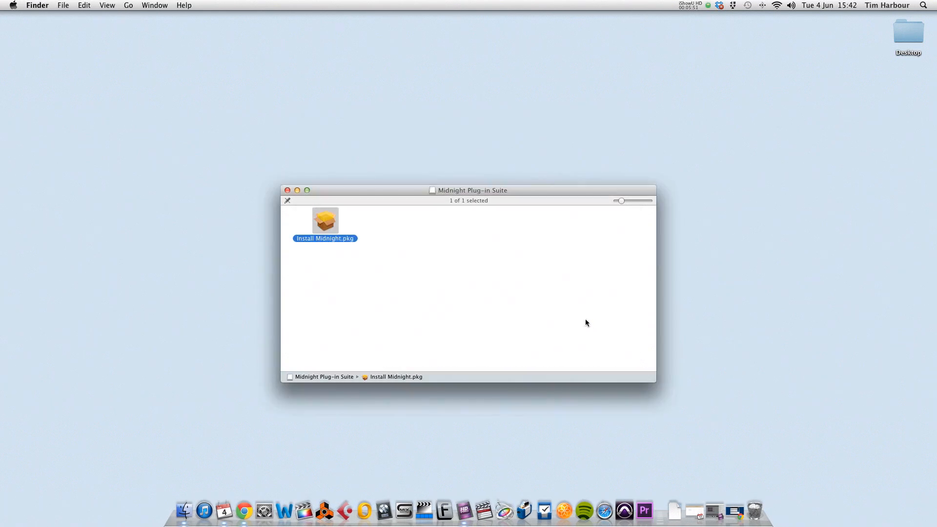
# Open the forte-control-1.0.dmg disk image and launch Forte Control.pkg, accepting the certificate warning.
pyautogui.click(245, 512)
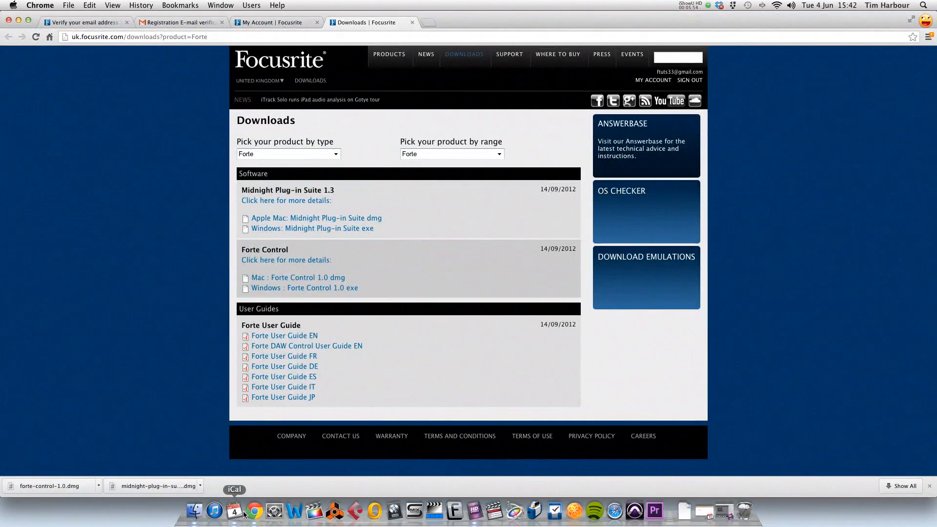
pyautogui.click(44, 486)
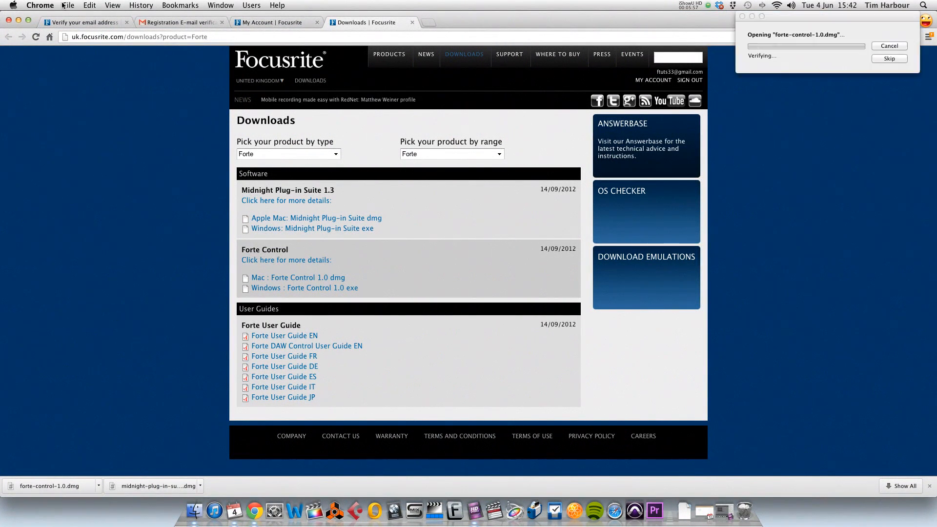
pyautogui.click(19, 20)
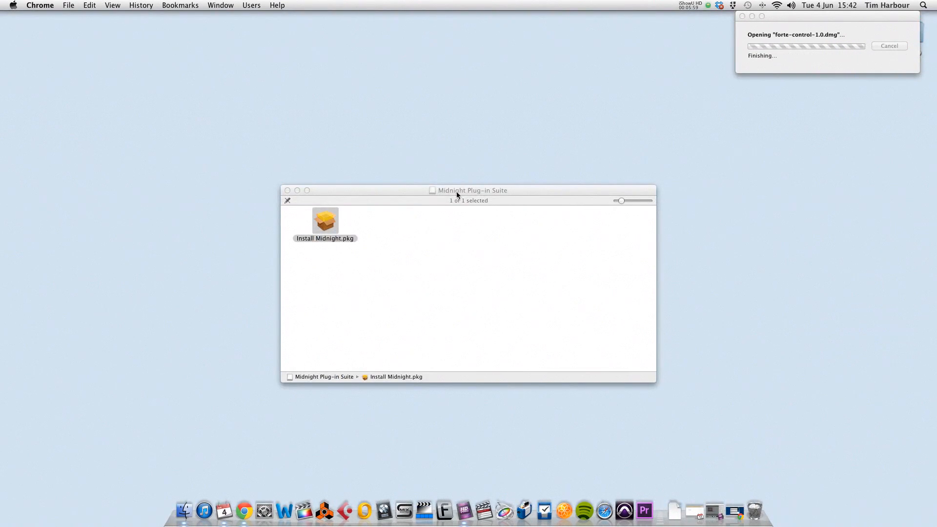
pyautogui.click(334, 240)
pyautogui.doubleClick(333, 241)
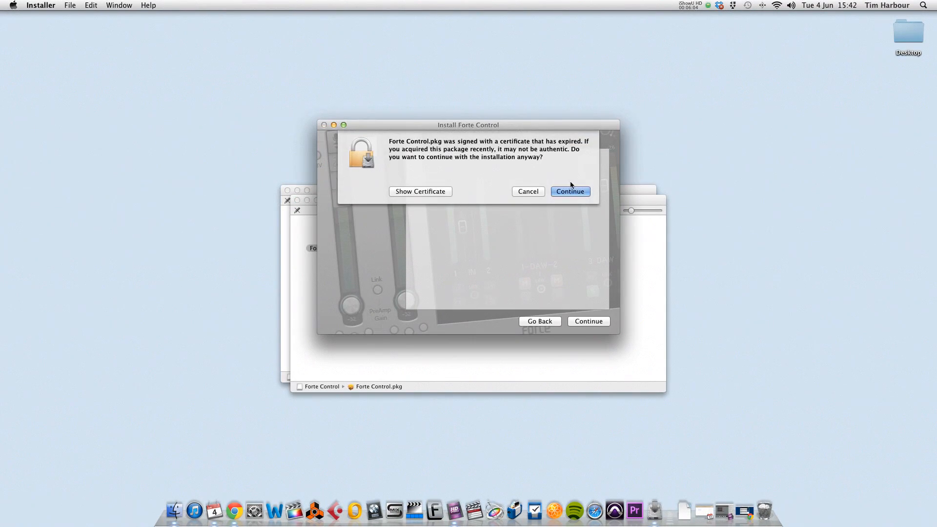
pyautogui.click(572, 191)
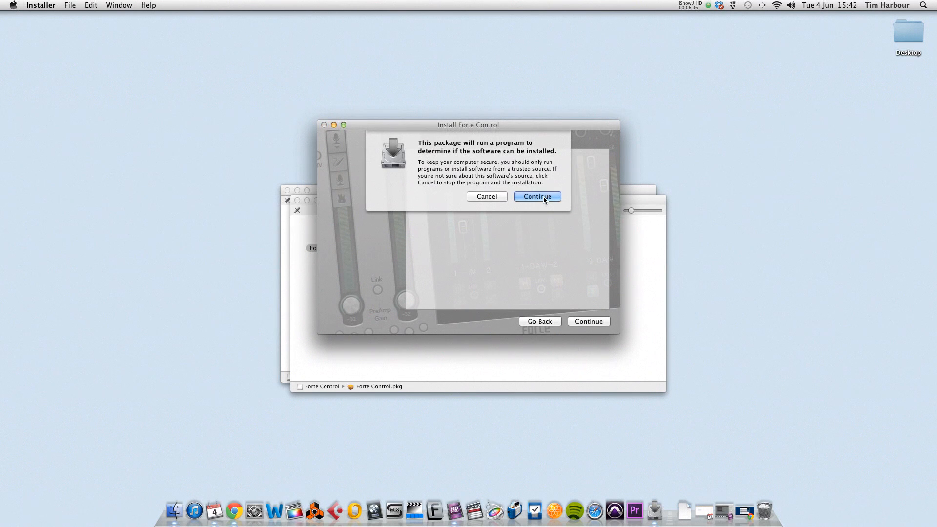
pyautogui.click(542, 196)
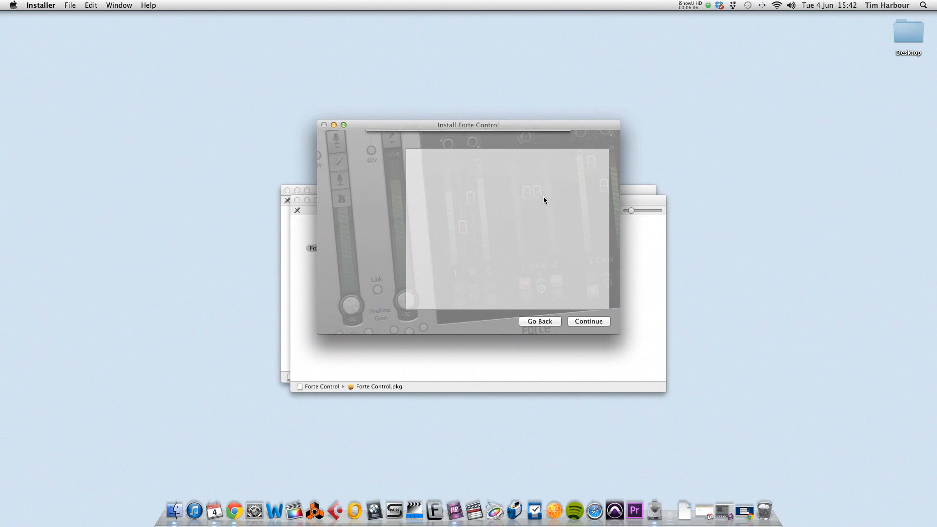
# Go past the introduction and Read Me pages and agree to the Forte Control licence.
pyautogui.click(590, 320)
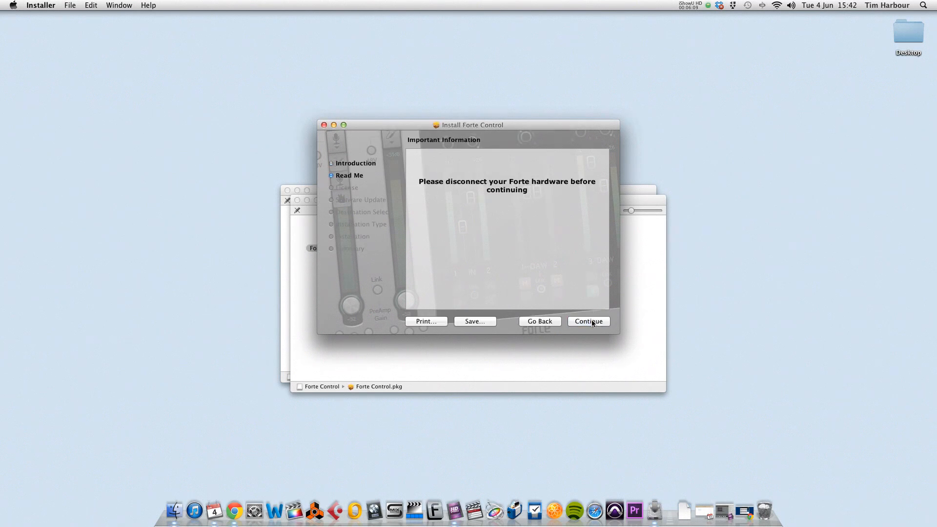
pyautogui.click(591, 320)
pyautogui.click(591, 320)
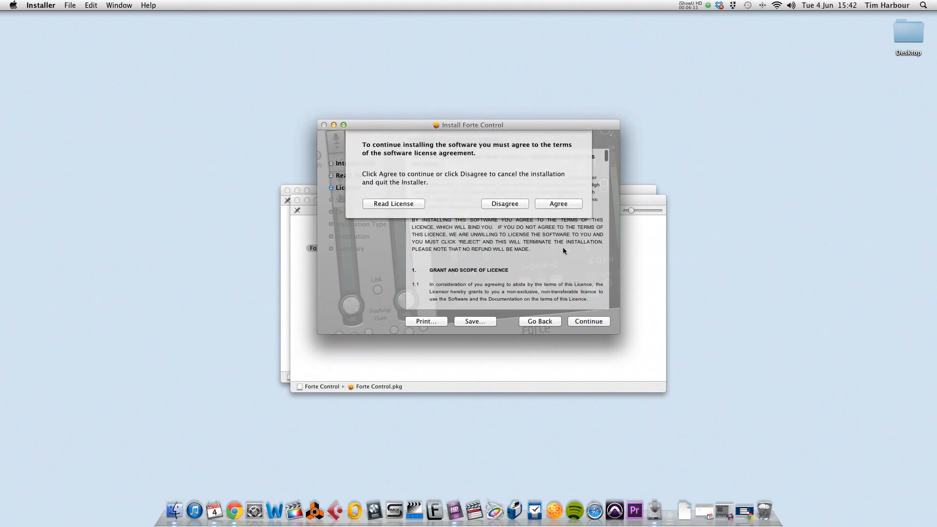
pyautogui.click(551, 205)
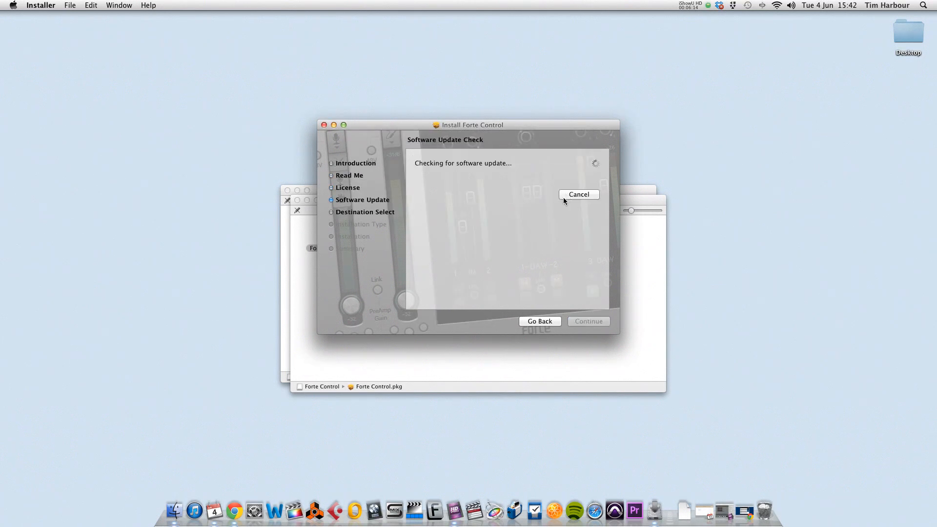
pyautogui.click(562, 198)
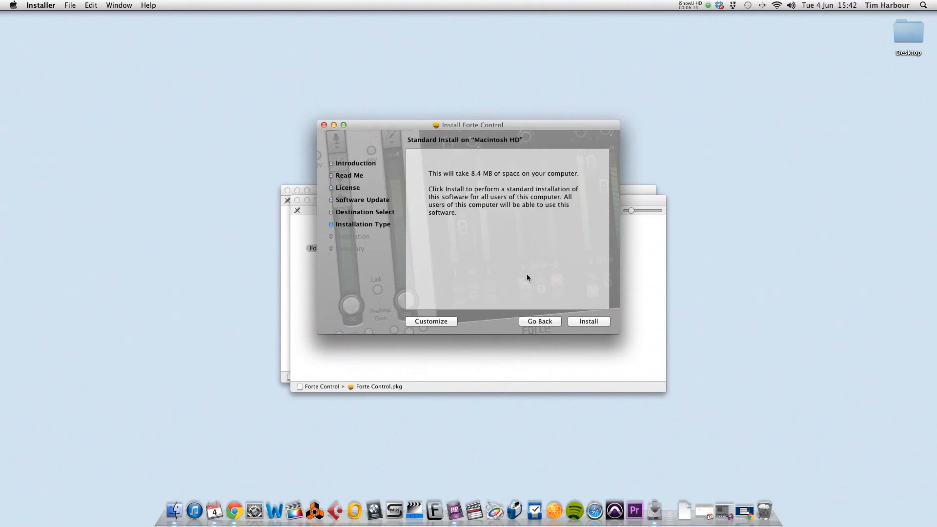
# Install on Macintosh HD with the admin password, accepting the required restart.
pyautogui.click(585, 321)
pyautogui.write('•••••••••')
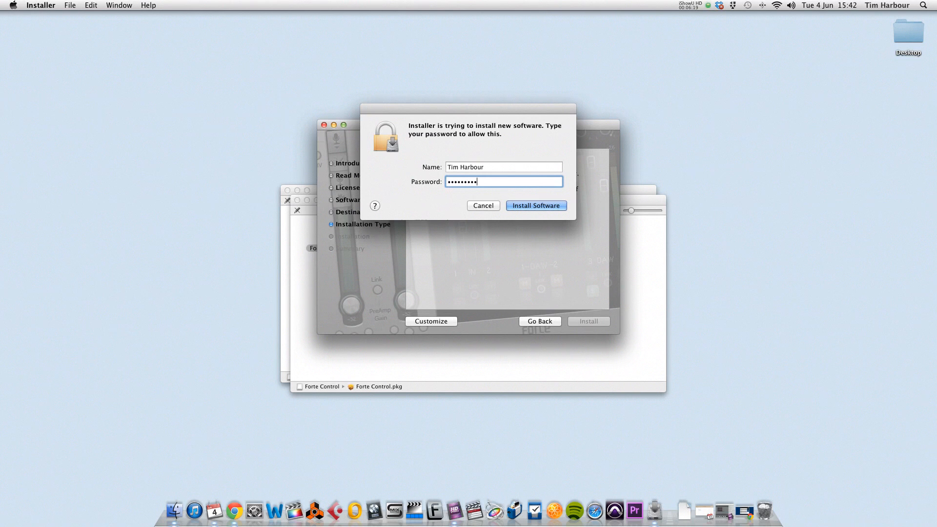
pyautogui.write('•••')
pyautogui.press('Return')
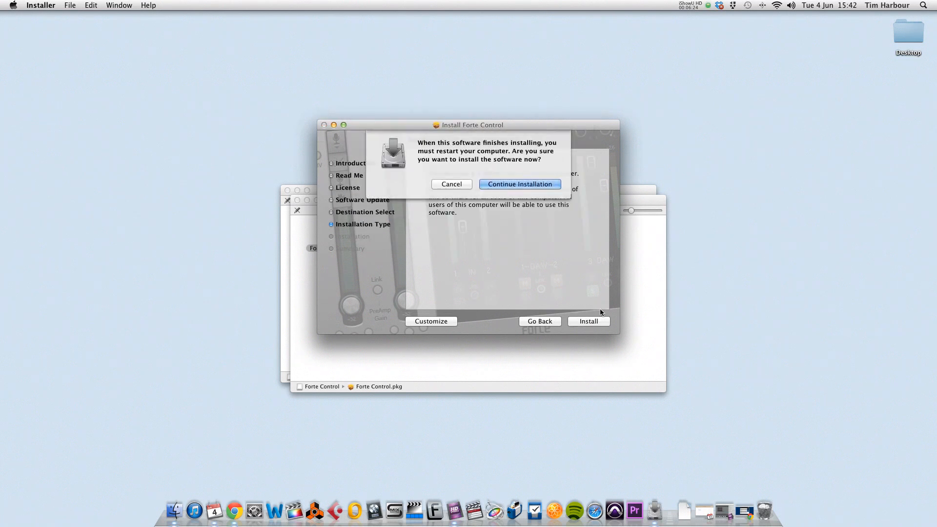
pyautogui.click(520, 183)
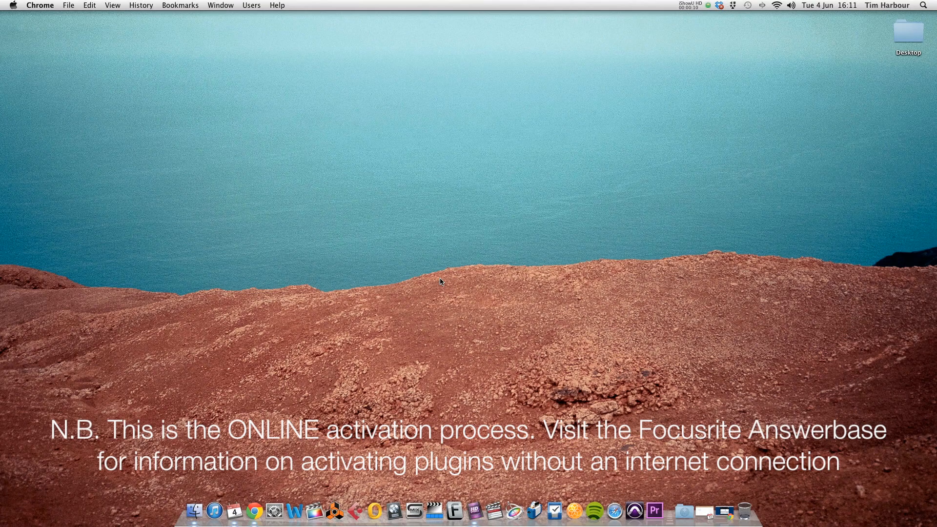
# Start Cubase LE AI Elements 6 from its Dock icon.
pyautogui.click(357, 514)
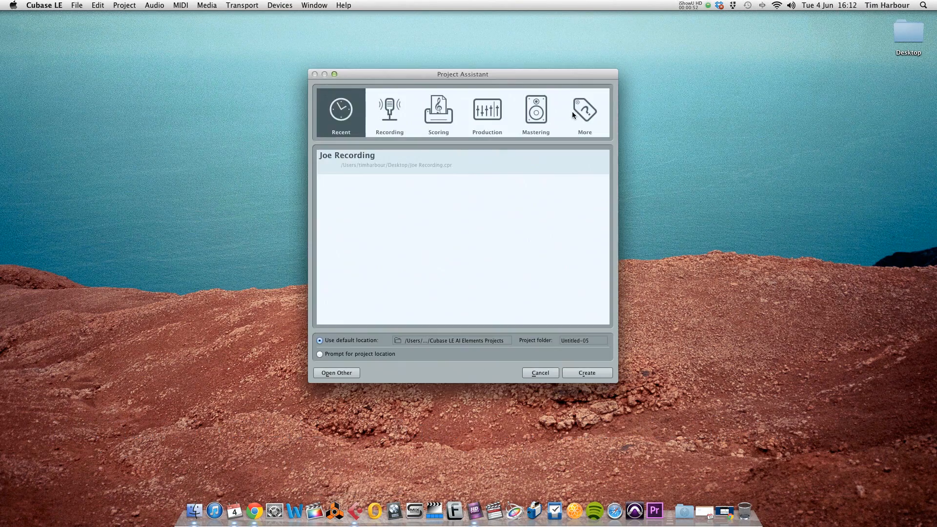
# Create a new Untitled1 project from the Empty template under the More category.
pyautogui.click(573, 111)
pyautogui.click(351, 189)
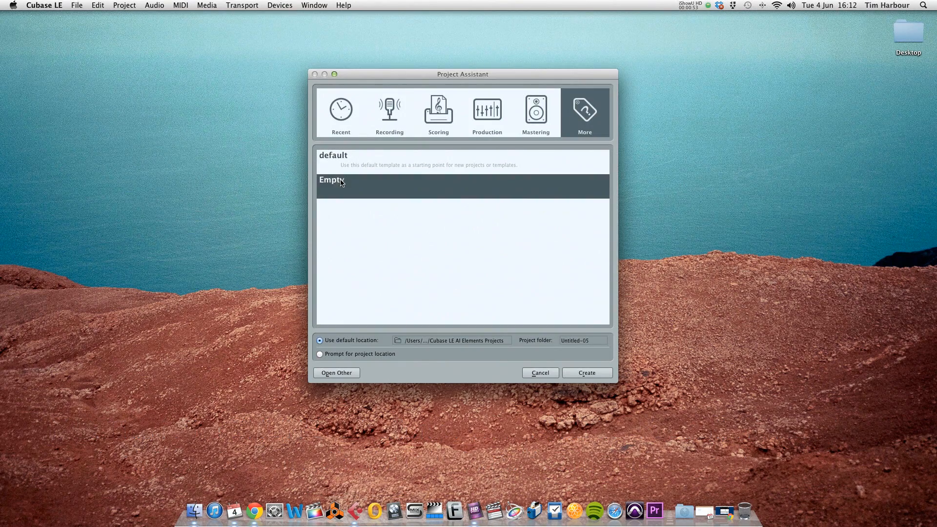
pyautogui.click(585, 372)
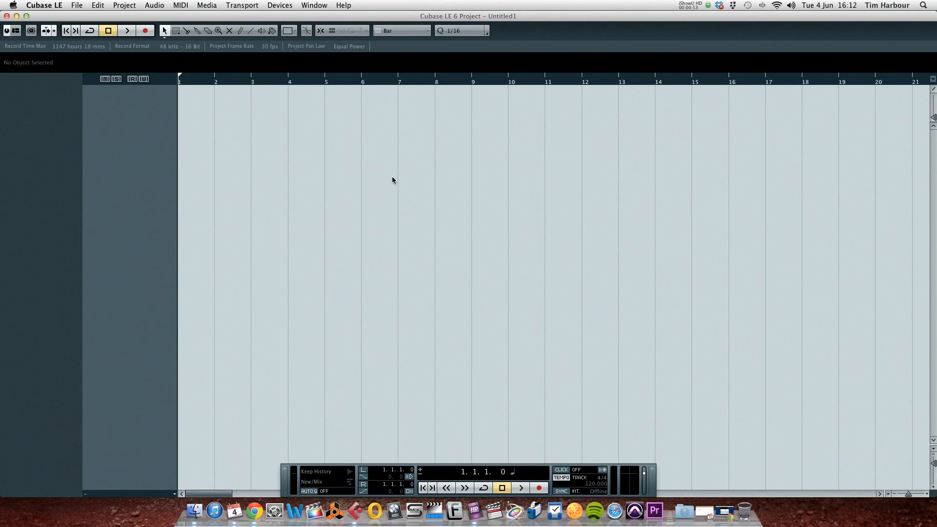
# Add one stereo audio track, Audio 01, to the project.
pyautogui.rightClick(123, 120)
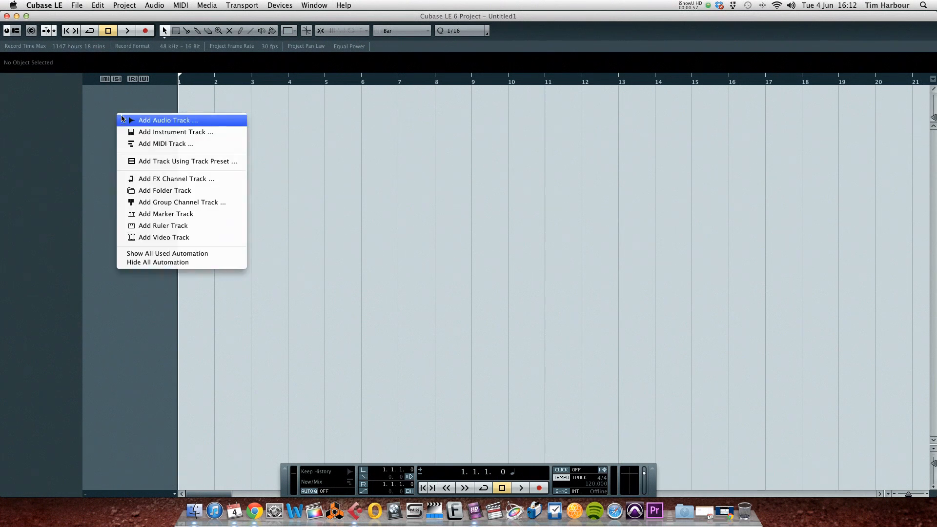
pyautogui.click(158, 124)
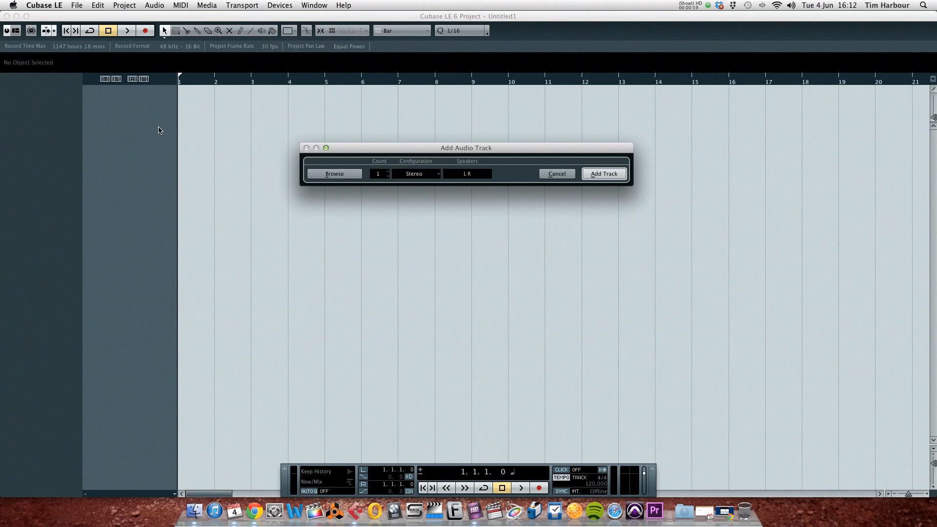
pyautogui.click(609, 179)
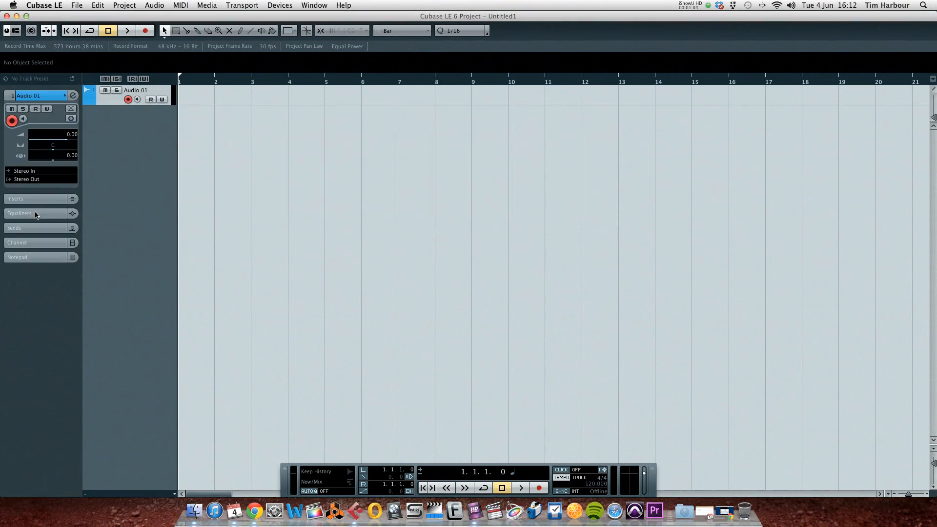
# Load Midnight Compressor into insert slot 1 and centre its plug-in window.
pyautogui.click(20, 199)
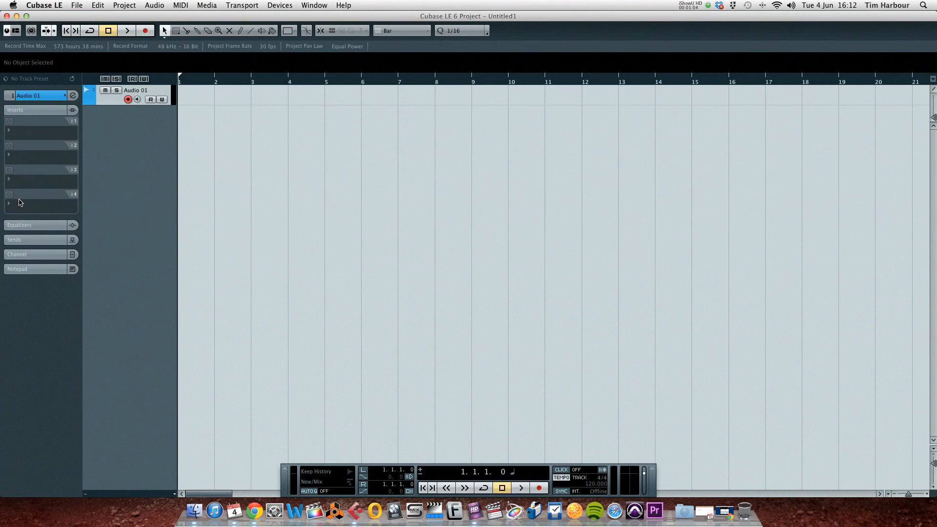
pyautogui.click(41, 134)
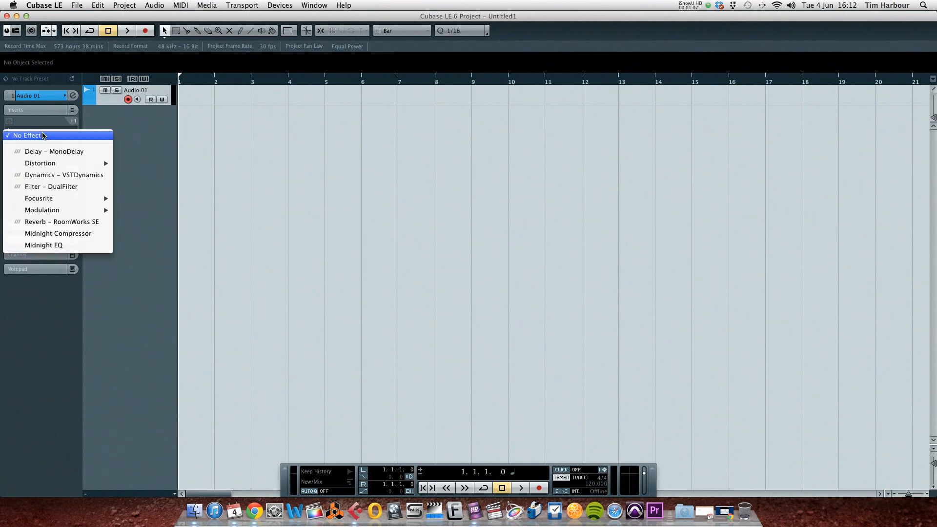
pyautogui.click(61, 234)
pyautogui.moveTo(167, 14); pyautogui.dragTo(426, 165)
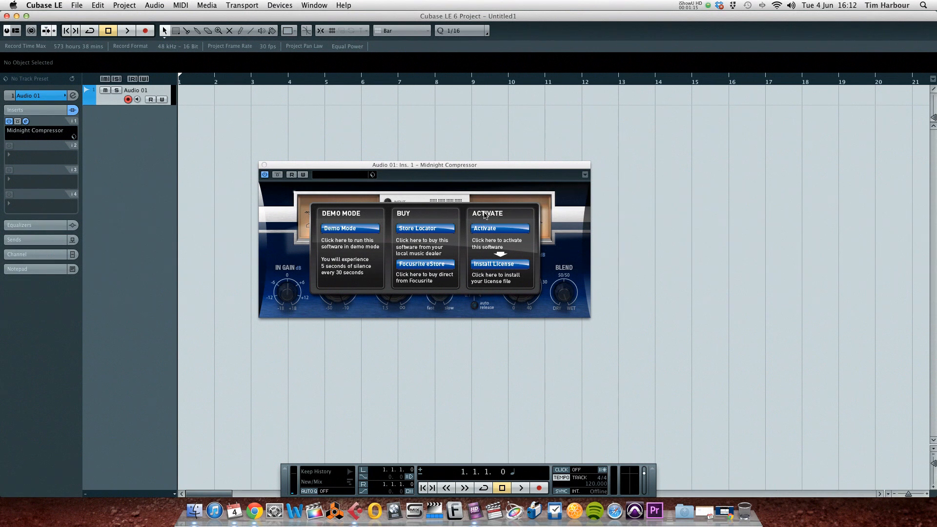
# Choose Activate in Midnight Compressor to open Focusrite's software activation page in Chrome.
pyautogui.click(500, 228)
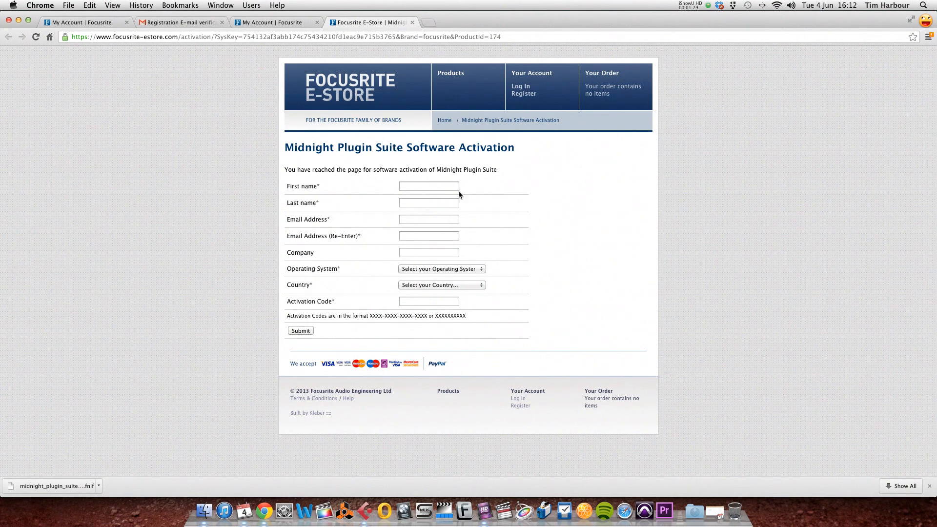
# Enter the user's first and last name and their e-mail address twice in the activation form.
pyautogui.click(442, 187)
pyautogui.press('Tab')
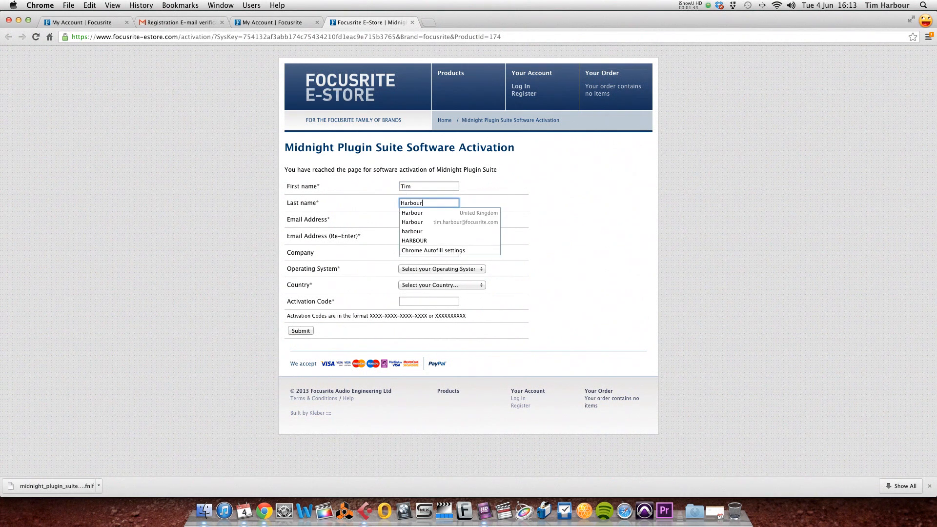
pyautogui.press('Tab')
pyautogui.press('Tab')
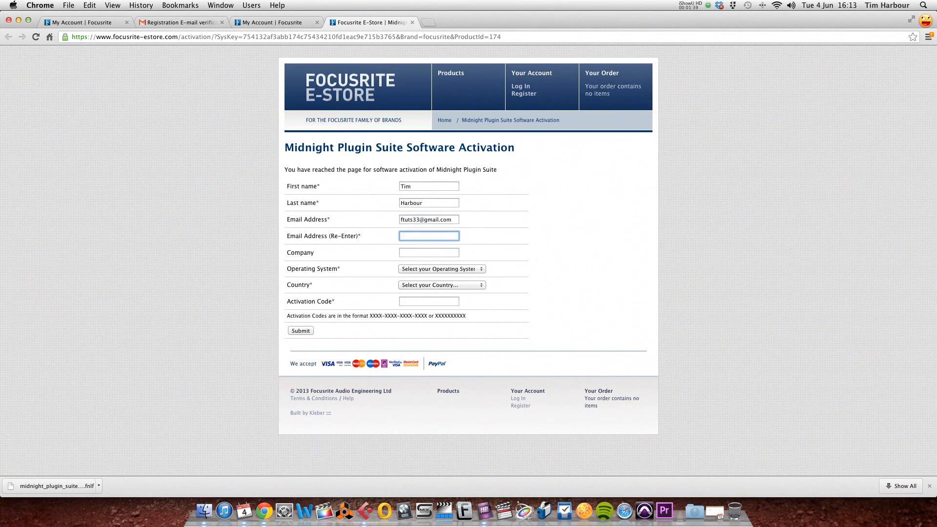
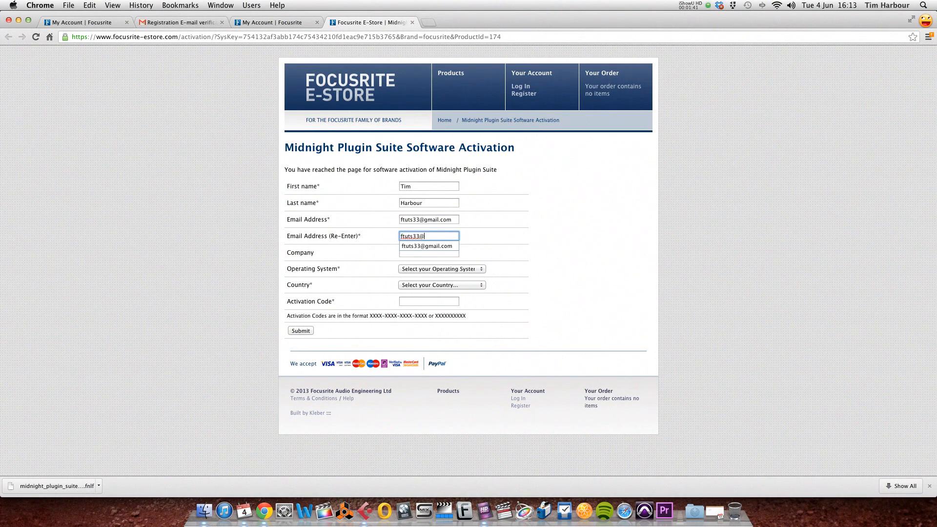
# Set company to Focusrite, OS to Mac OSX, country to United Kingdom, then view My Account.
pyautogui.press('Tab')
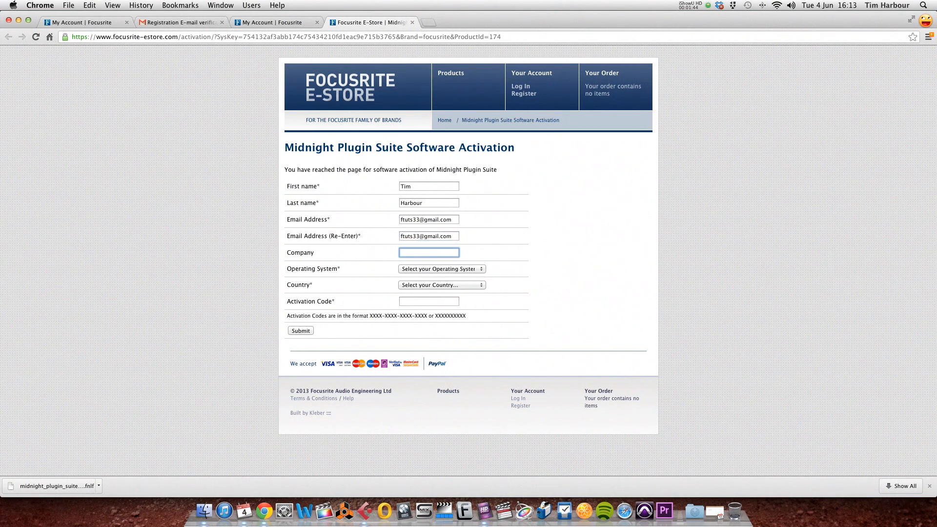
pyautogui.write('Focusri')
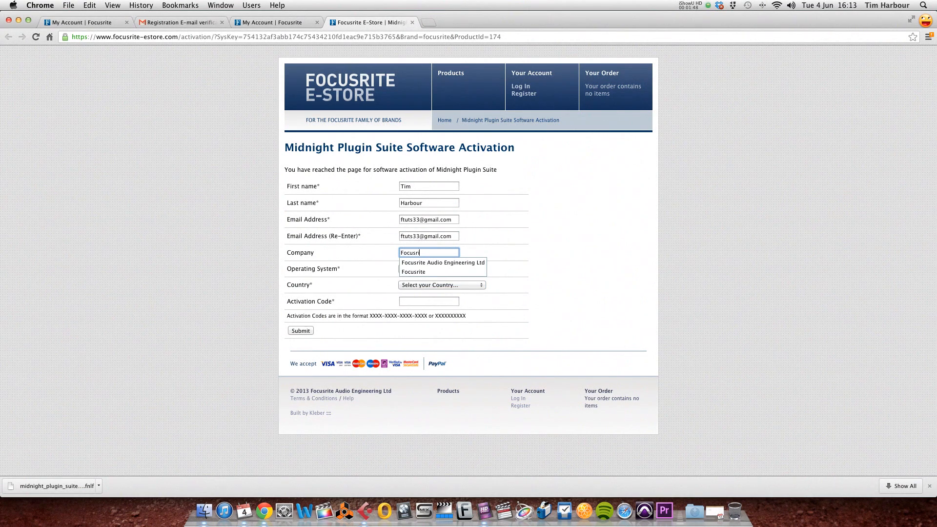
pyautogui.write('te')
pyautogui.press('Tab')
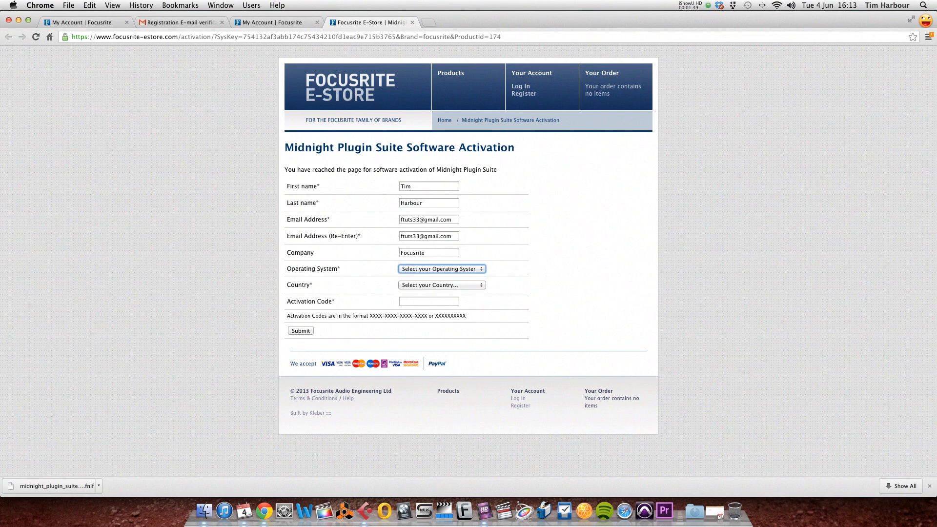
pyautogui.click(479, 271)
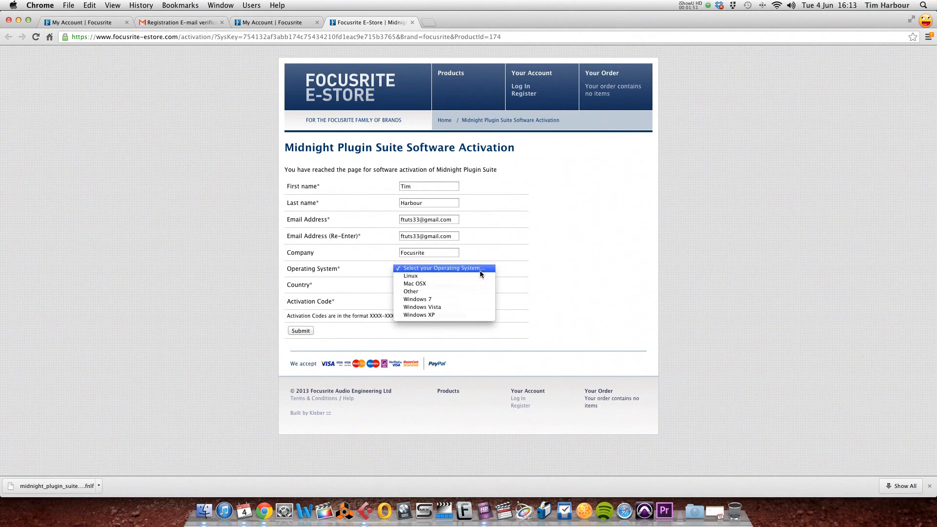
pyautogui.click(466, 284)
pyautogui.click(473, 284)
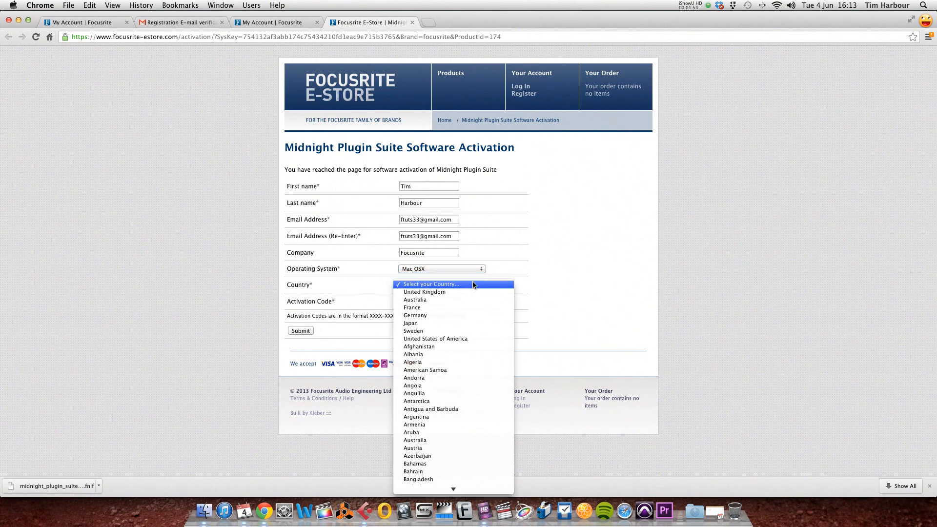
pyautogui.click(467, 292)
pyautogui.click(436, 302)
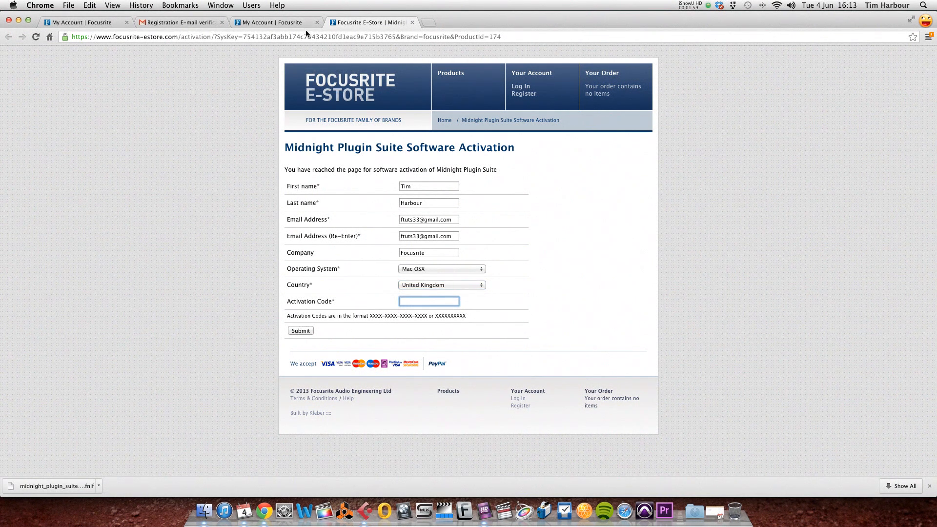
pyautogui.click(266, 22)
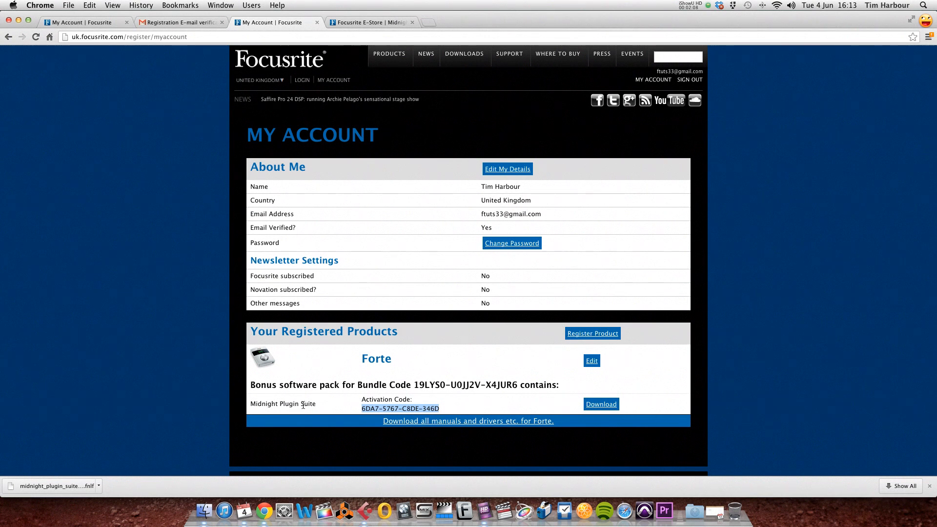
# Select the Midnight Plugin Suite activation code listed under the registered Forte.
pyautogui.click(356, 410)
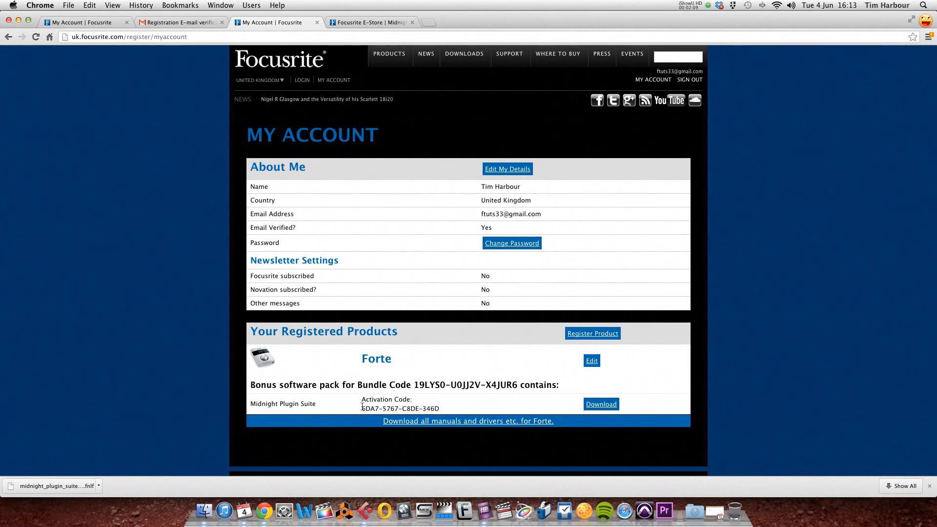
pyautogui.moveTo(357, 410); pyautogui.dragTo(451, 410)
pyautogui.press('super+c')
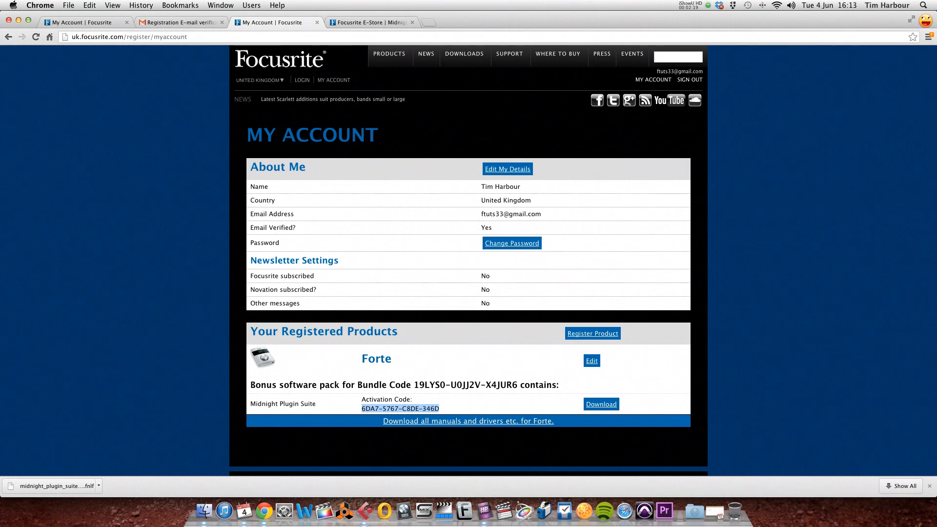
# Paste the activation code into the E-Store form's Activation Code field and submit it.
pyautogui.click(370, 22)
pyautogui.click(408, 299)
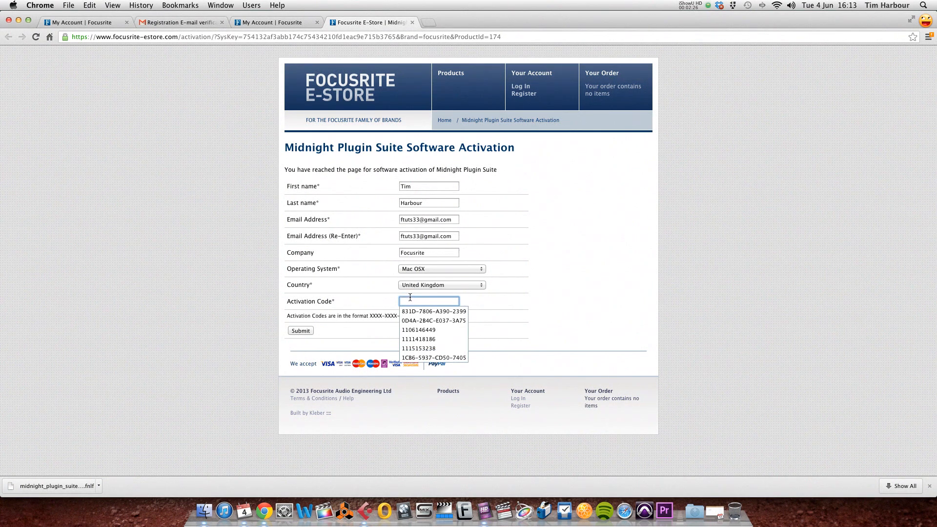
pyautogui.press('super+v')
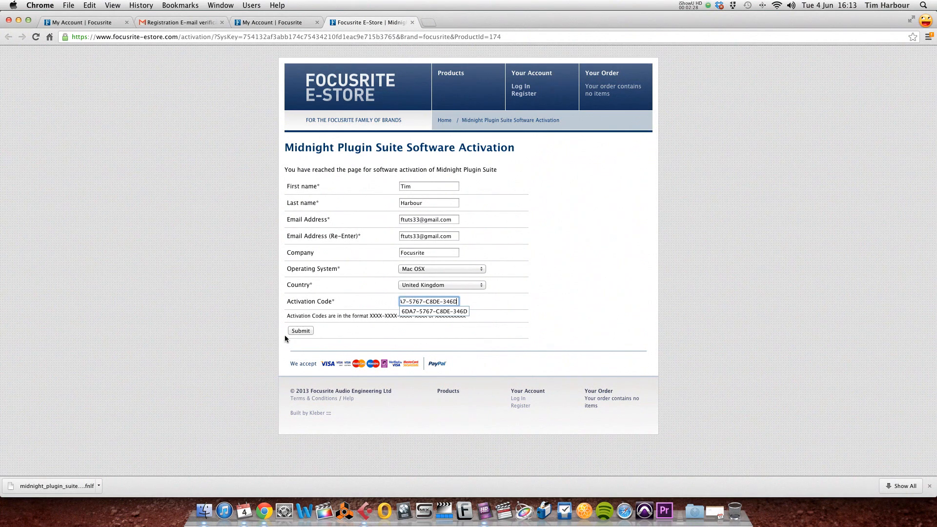
pyautogui.click(298, 331)
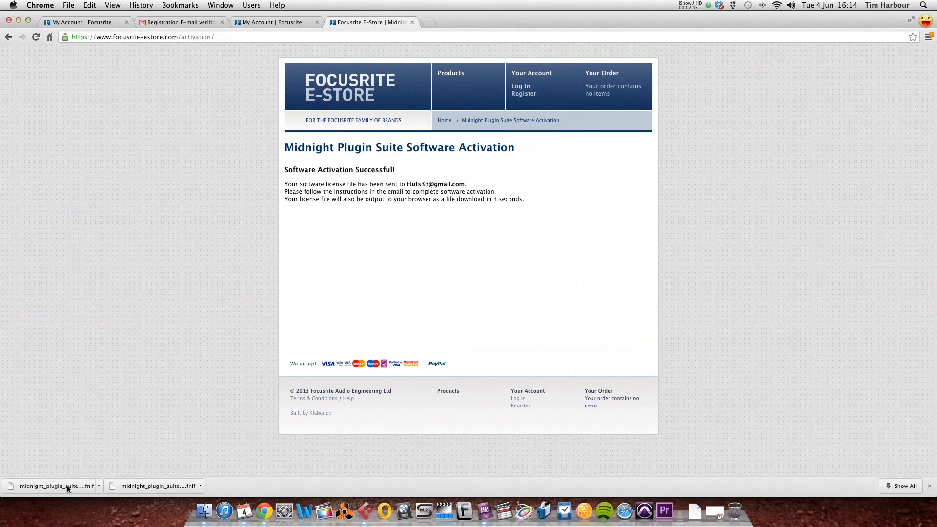
# Locate midnight_plugin_suite-License-2013-06-04.fnlf in Finder's Downloads, then return to Cubase LE.
pyautogui.click(201, 511)
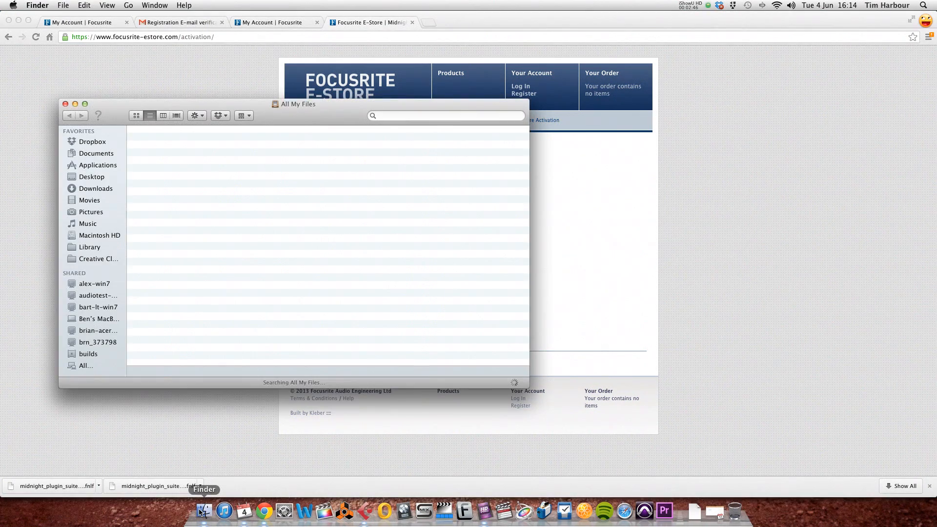
pyautogui.click(105, 190)
pyautogui.click(184, 130)
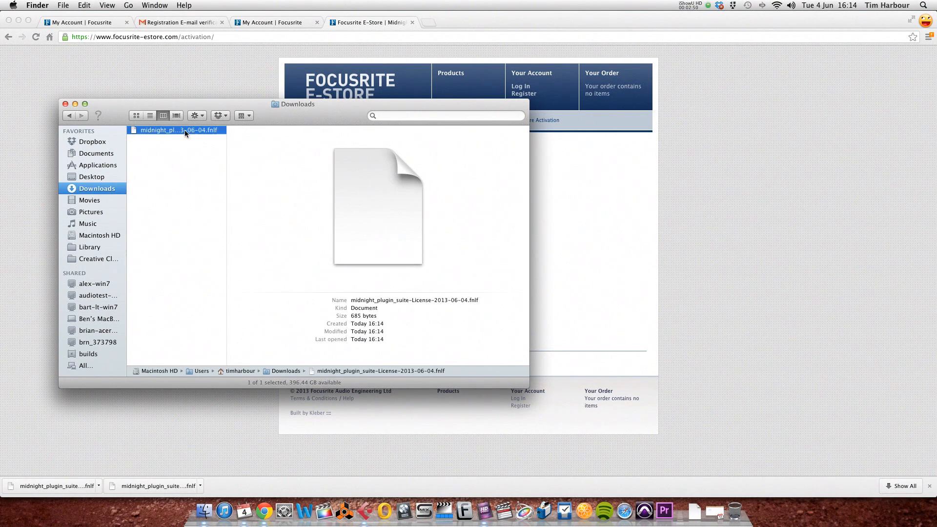
pyautogui.moveTo(227, 143); pyautogui.dragTo(248, 145)
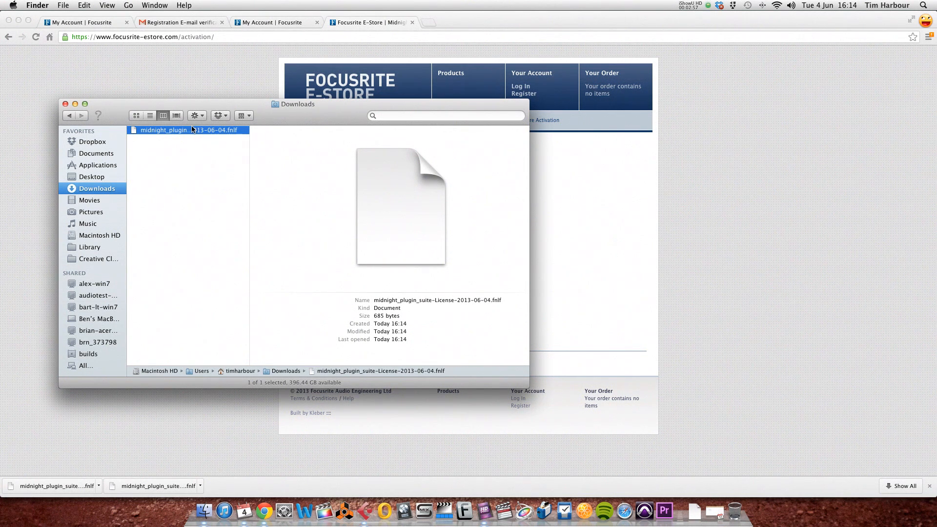
pyautogui.click(364, 511)
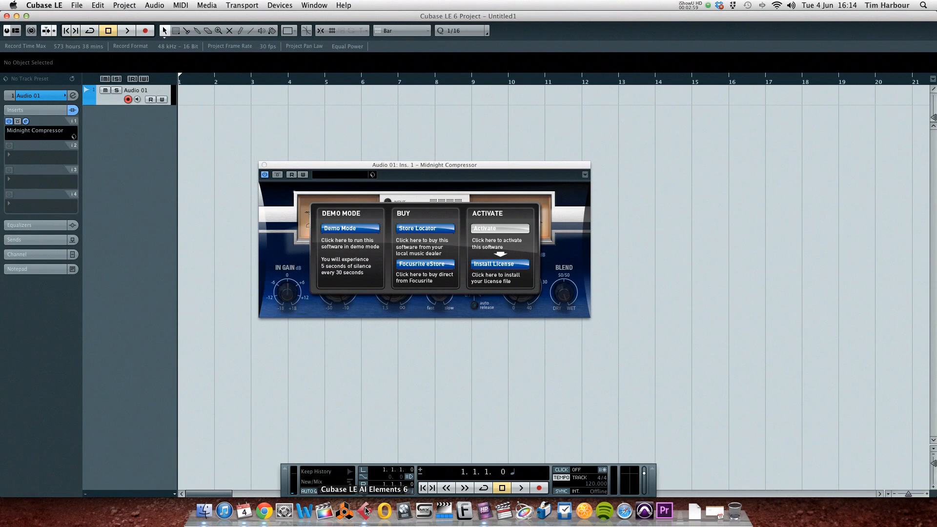
# Install the midnight license file from Downloads via Install License and enter the administrator password.
pyautogui.click(497, 266)
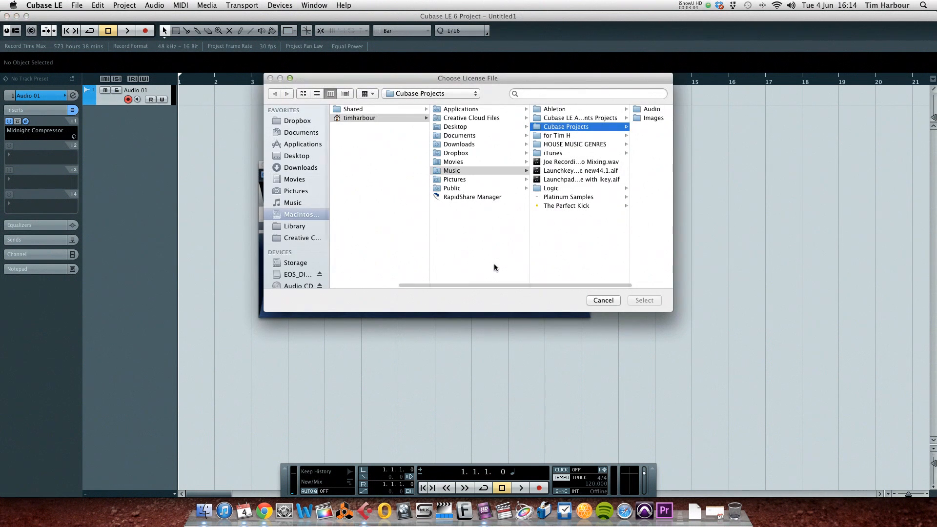
pyautogui.click(302, 167)
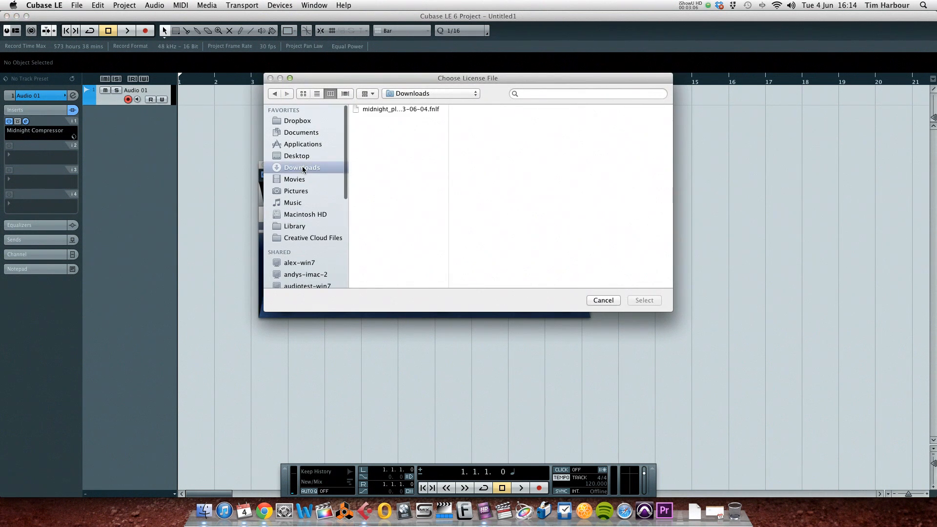
pyautogui.click(395, 109)
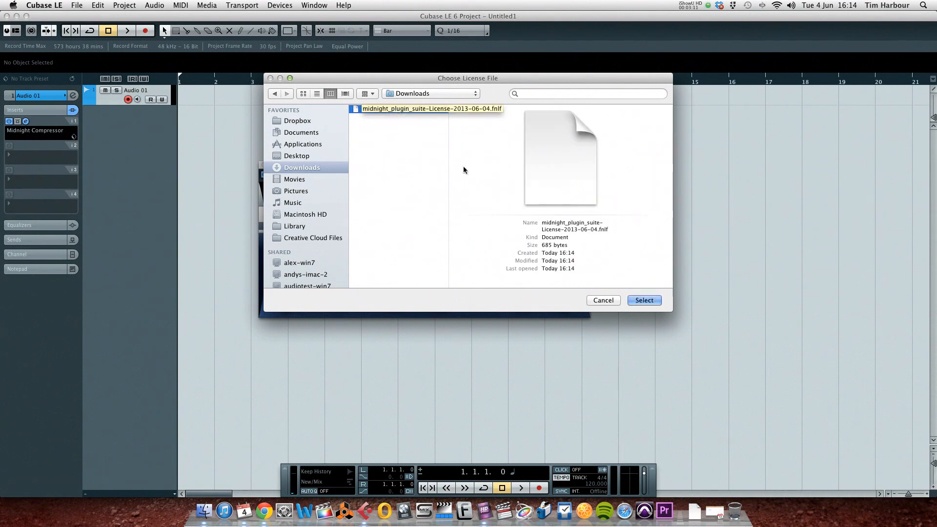
pyautogui.click(643, 301)
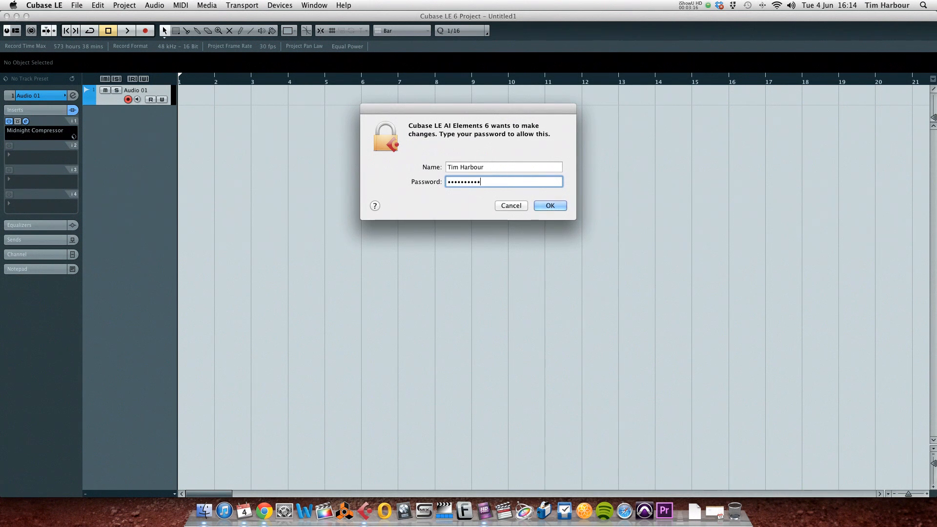
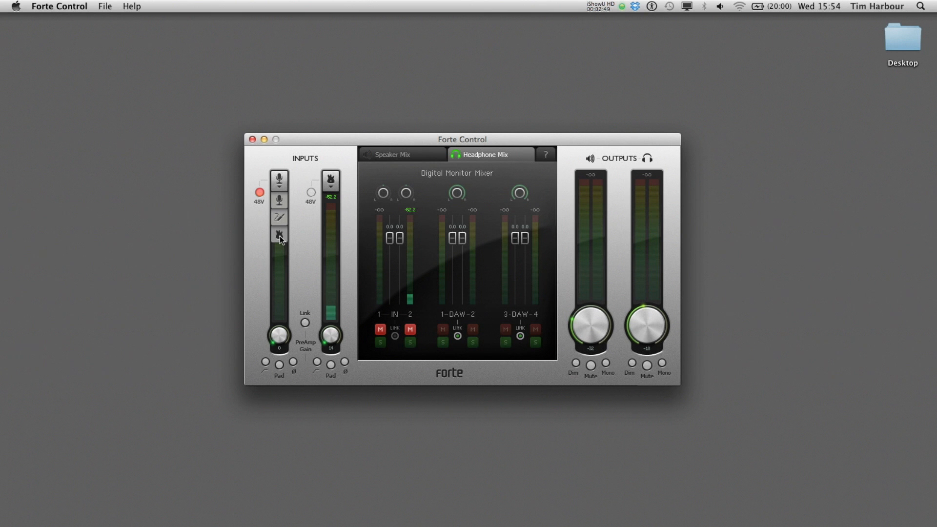
# Leave input 1's source set to Mic in Forte Control.
pyautogui.click(285, 175)
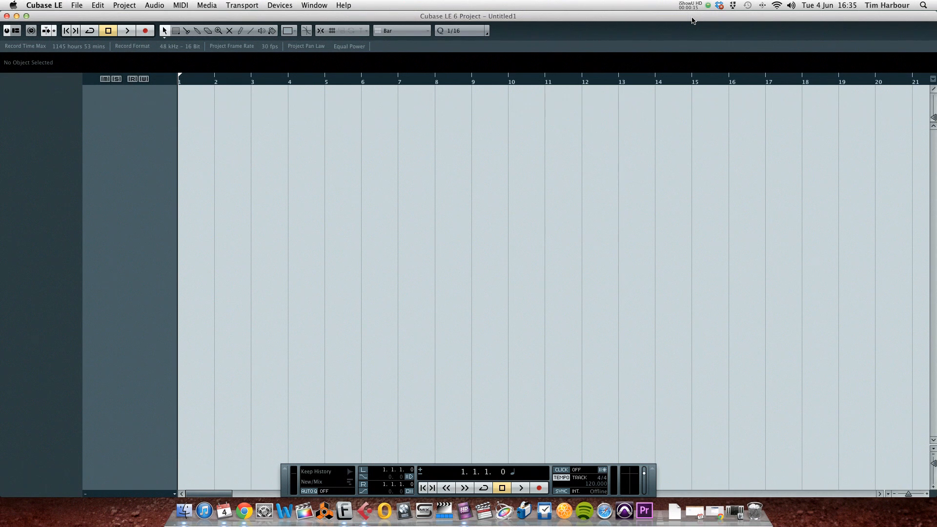
# Switch the VST Audio System's ASIO driver from Built-in Audio to Forte, giving 7.875 ms latency.
pyautogui.click(278, 6)
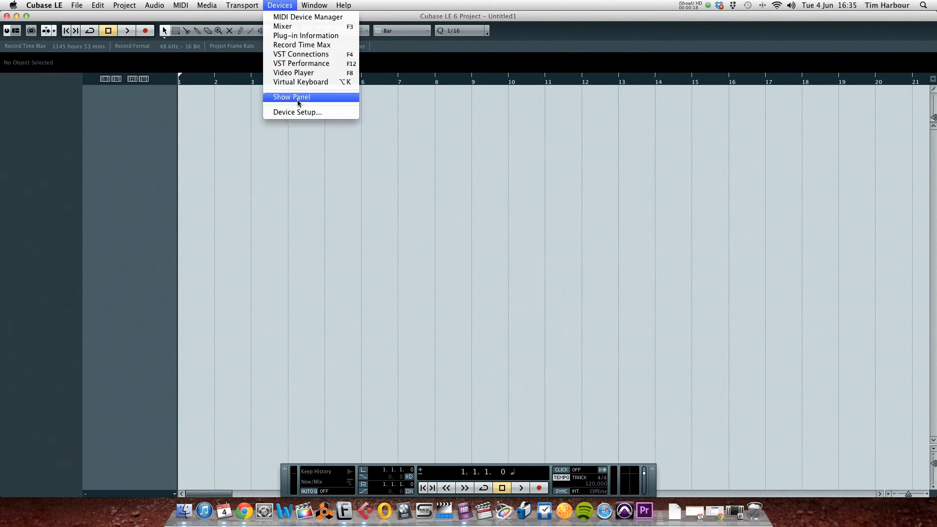
pyautogui.click(306, 112)
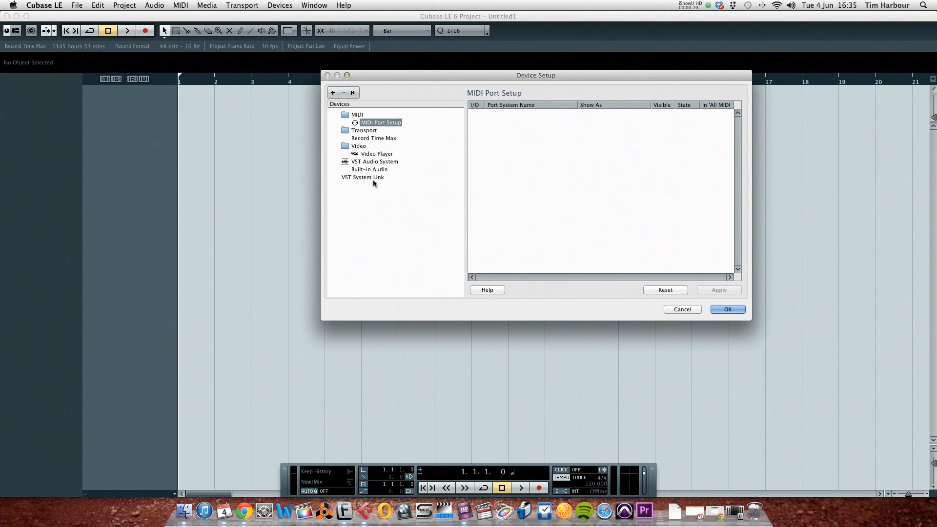
pyautogui.click(369, 163)
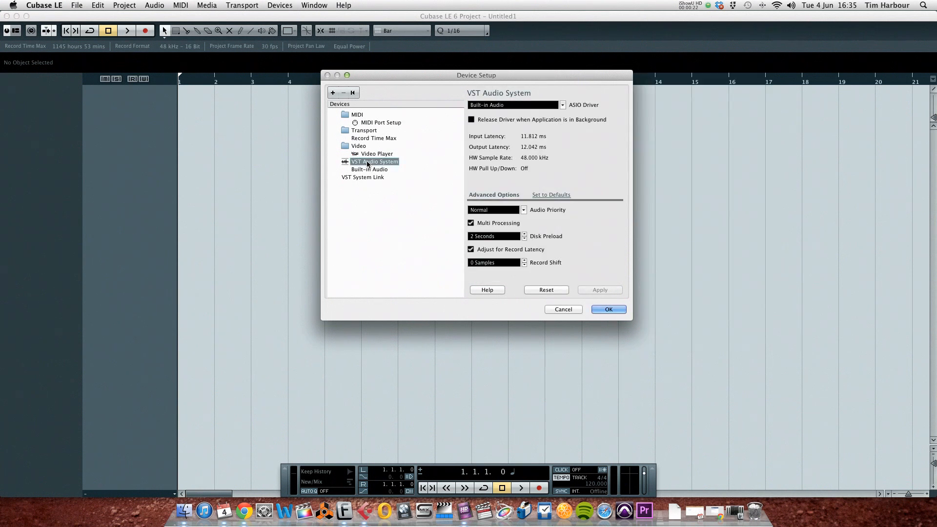
pyautogui.click(562, 106)
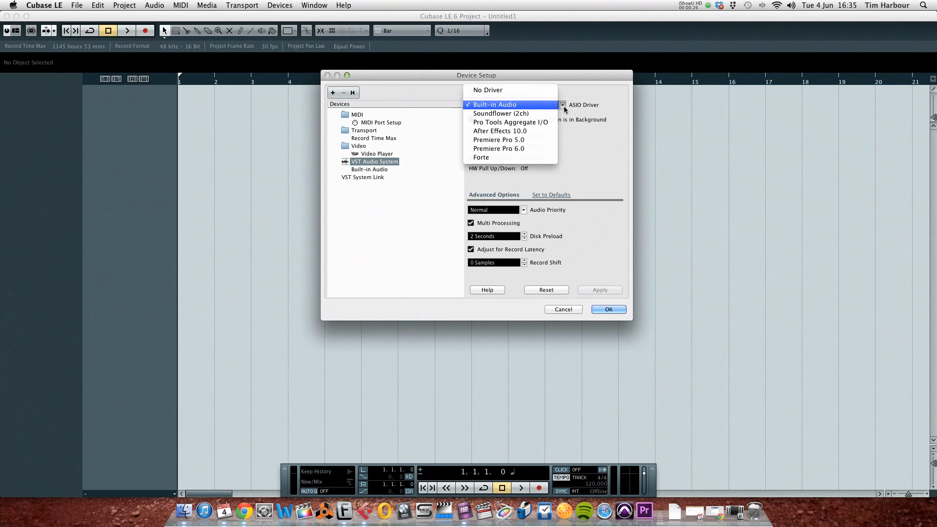
pyautogui.click(520, 158)
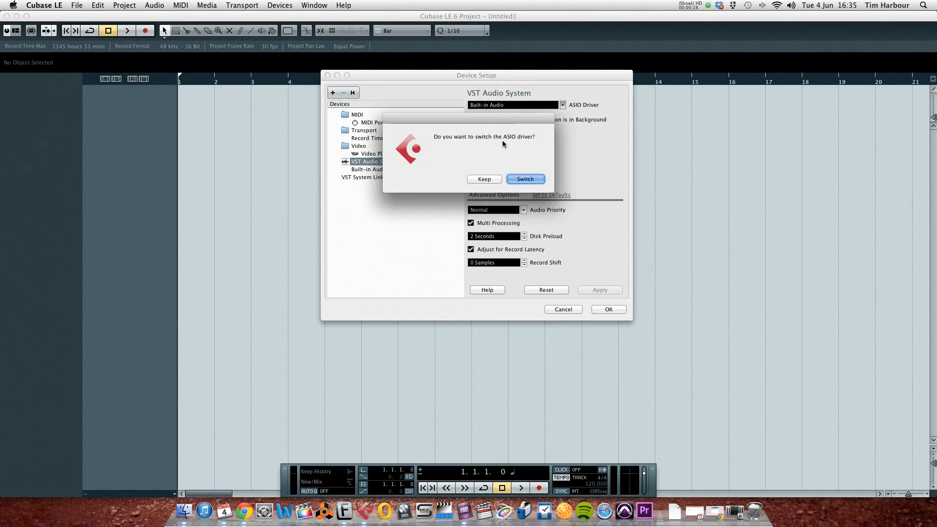
pyautogui.click(536, 182)
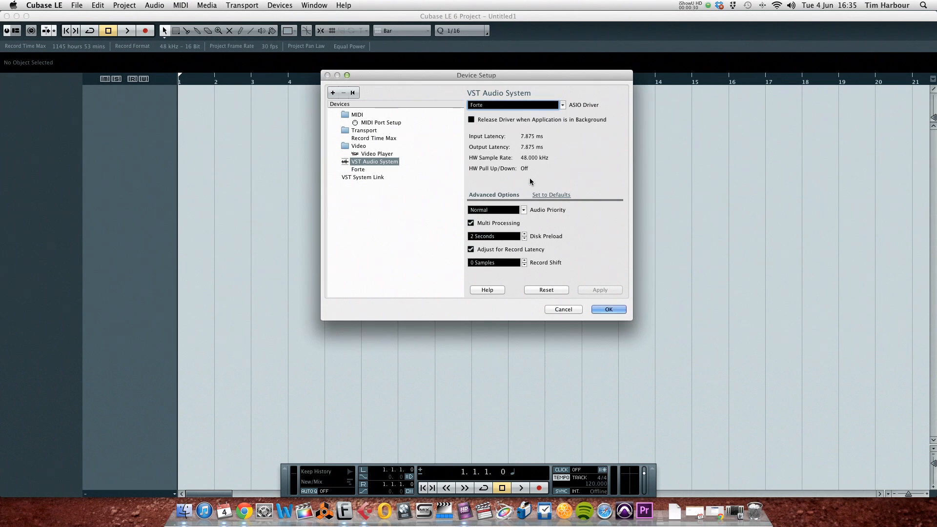
pyautogui.click(608, 308)
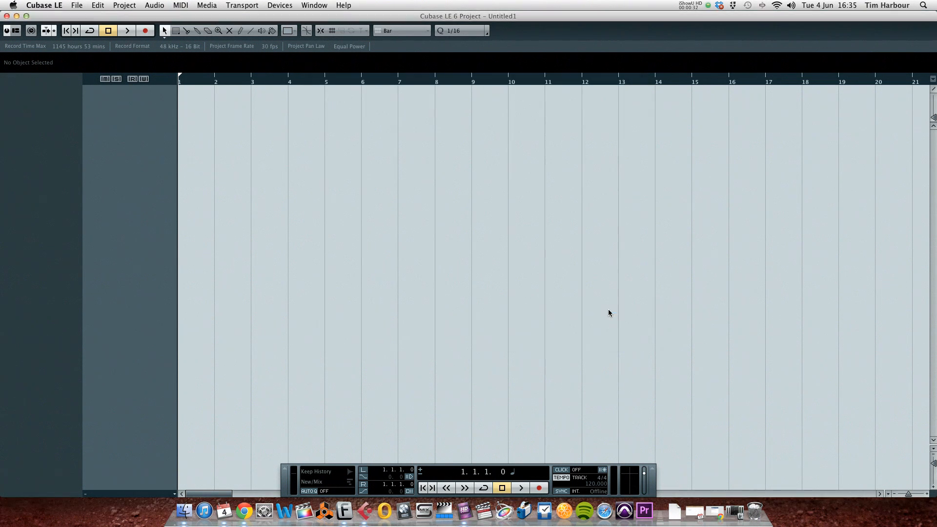
# Add two mono audio tracks to the project.
pyautogui.rightClick(128, 116)
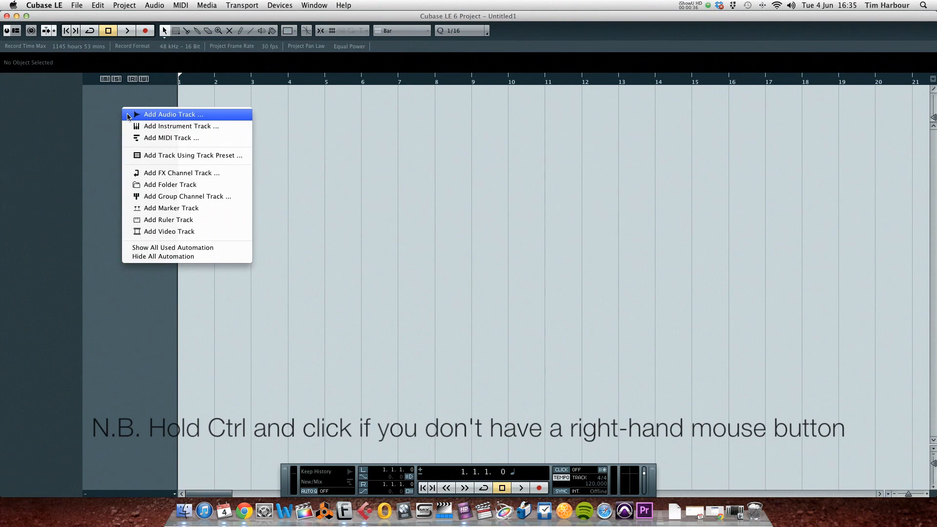
pyautogui.click(198, 116)
pyautogui.click(388, 171)
pyautogui.click(439, 174)
pyautogui.click(409, 165)
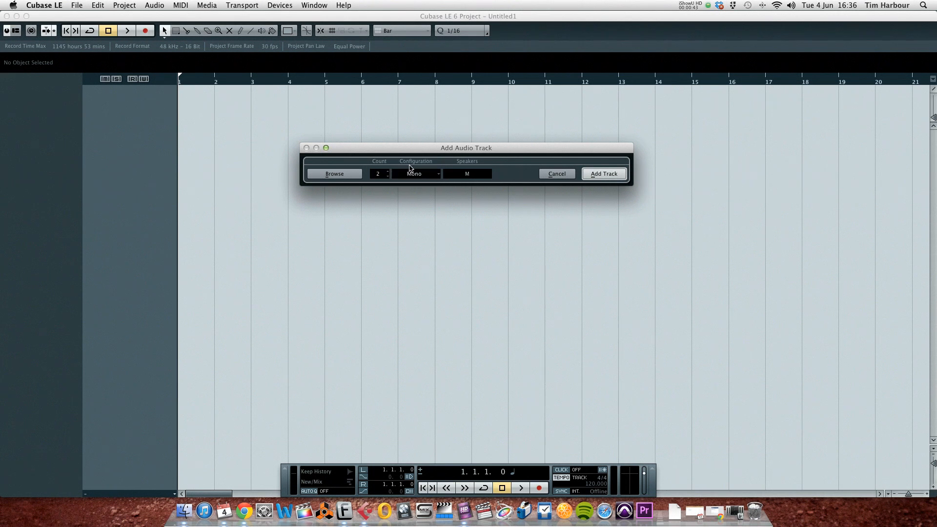
pyautogui.click(606, 177)
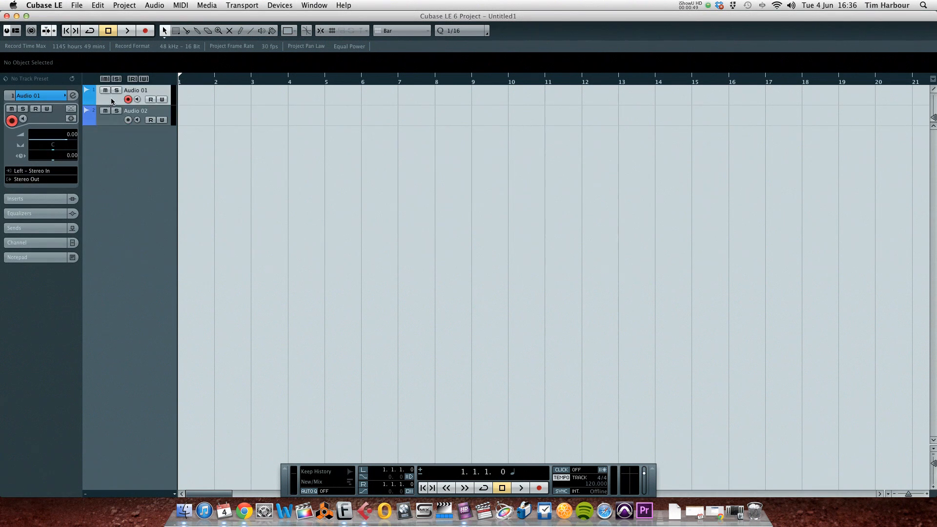
# Route Audio 01 to Stereo In Left and Audio 02 to Right, and record-enable them.
pyautogui.click(46, 172)
pyautogui.moveTo(43, 190)
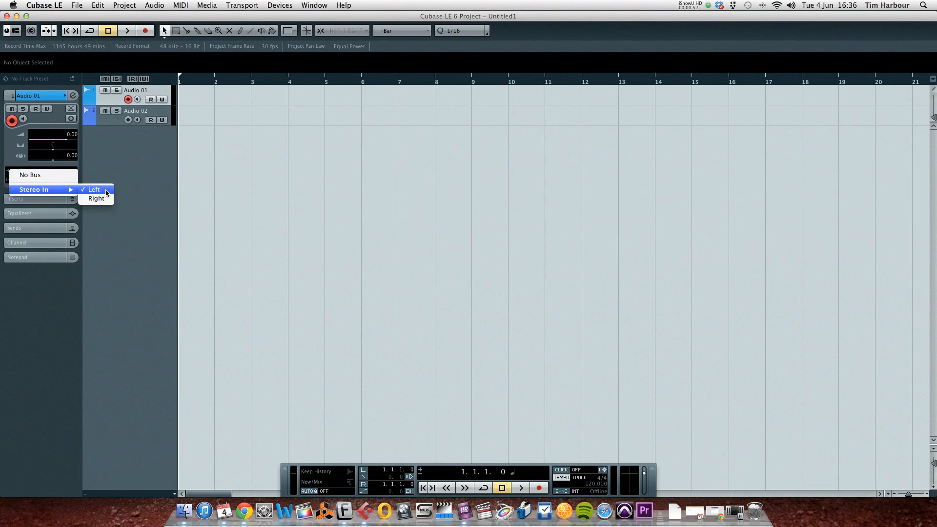
pyautogui.click(130, 113)
pyautogui.click(130, 113)
pyautogui.click(39, 175)
pyautogui.moveTo(41, 191)
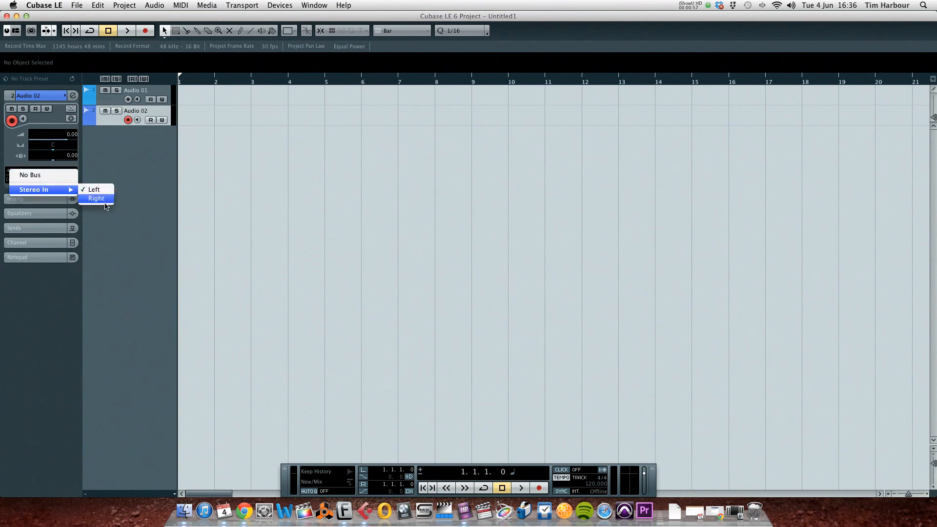
pyautogui.click(105, 201)
pyautogui.click(128, 99)
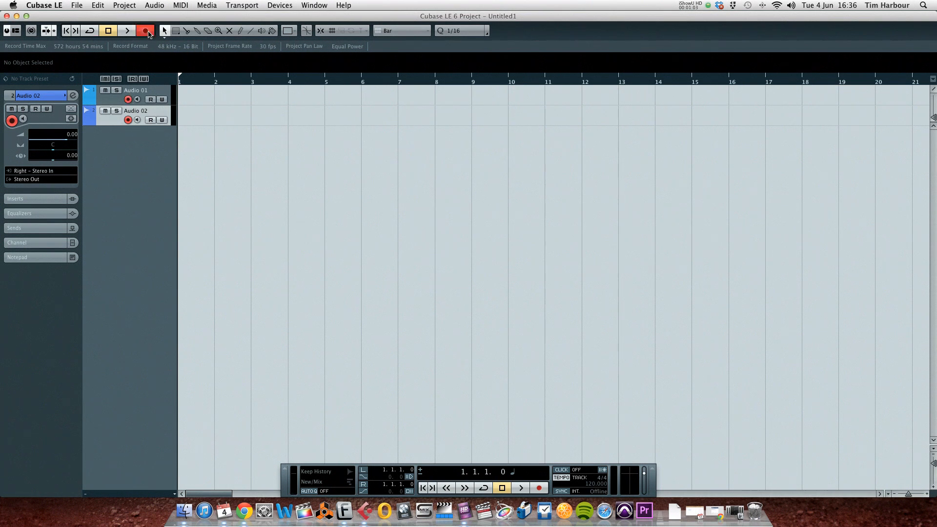
# Record the guitar take on Audio 01 and the vocal take on Audio 02.
pyautogui.click(145, 30)
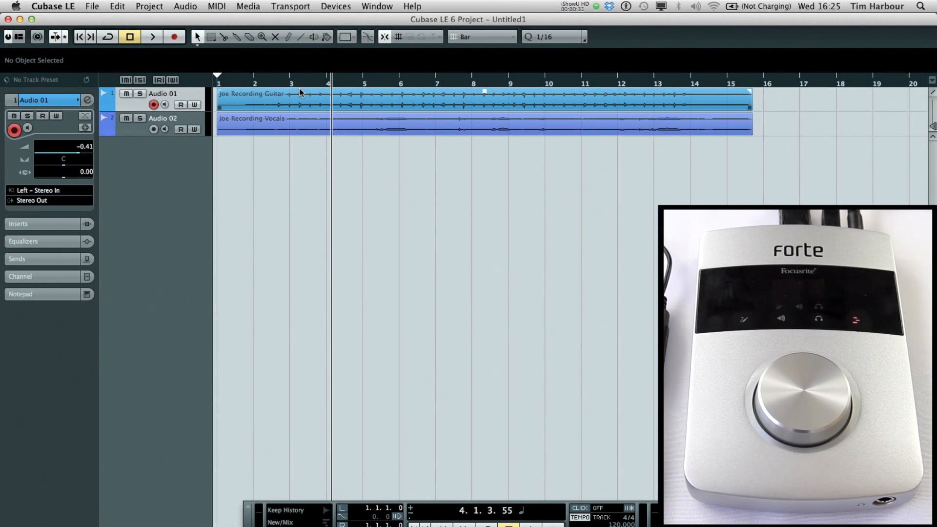
# Bring up the Cubase LE Mixer with F3.
pyautogui.press('F3')
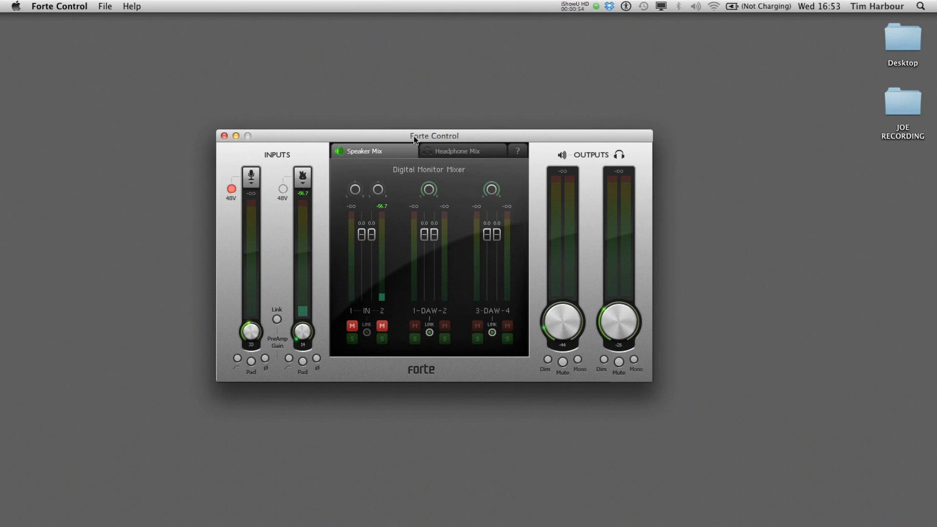
# Restore Forte Control's factory defaults from the File menu.
pyautogui.click(104, 6)
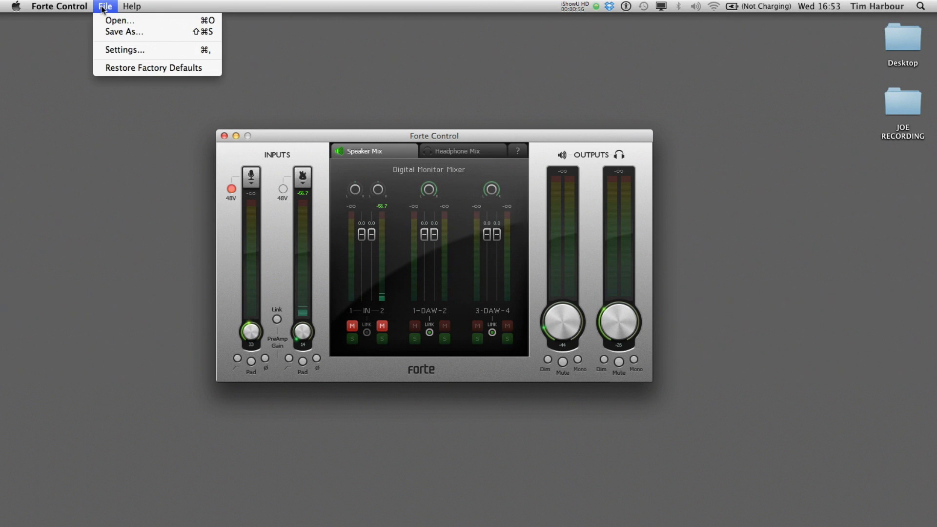
pyautogui.click(124, 71)
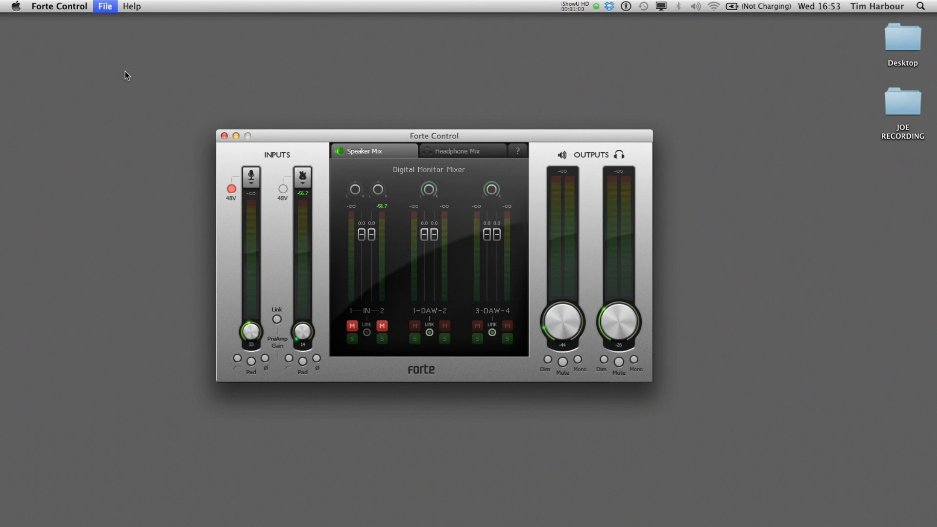